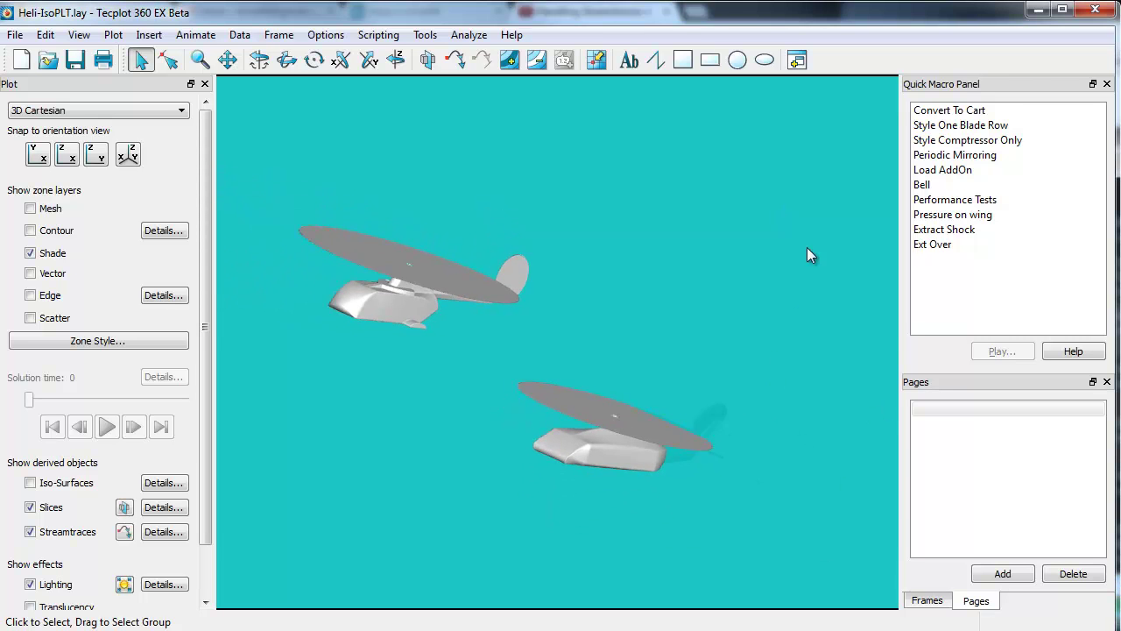
# Step: Rotate and zoom the 3D view until both helicopters appear larger and face the viewer
pyautogui.keyDown('ctrl'); pyautogui.moveTo(807, 254); pyautogui.dragTo(712, 402, button='right'); pyautogui.keyUp('ctrl')
pyautogui.moveTo(602, 446)
pyautogui.keyDown('ctrl'); pyautogui.mouseDown(button='right')
pyautogui.moveTo(761, 501)
pyautogui.moveTo(841, 502)
pyautogui.moveTo(642, 468)
pyautogui.moveTo(568, 432)
pyautogui.moveTo(568, 555)
pyautogui.moveTo(635, 492)
pyautogui.moveTo(696, 365)
pyautogui.moveTo(667, 442)
pyautogui.moveTo(522, 487)
pyautogui.mouseUp(button='right'); pyautogui.keyUp('ctrl')
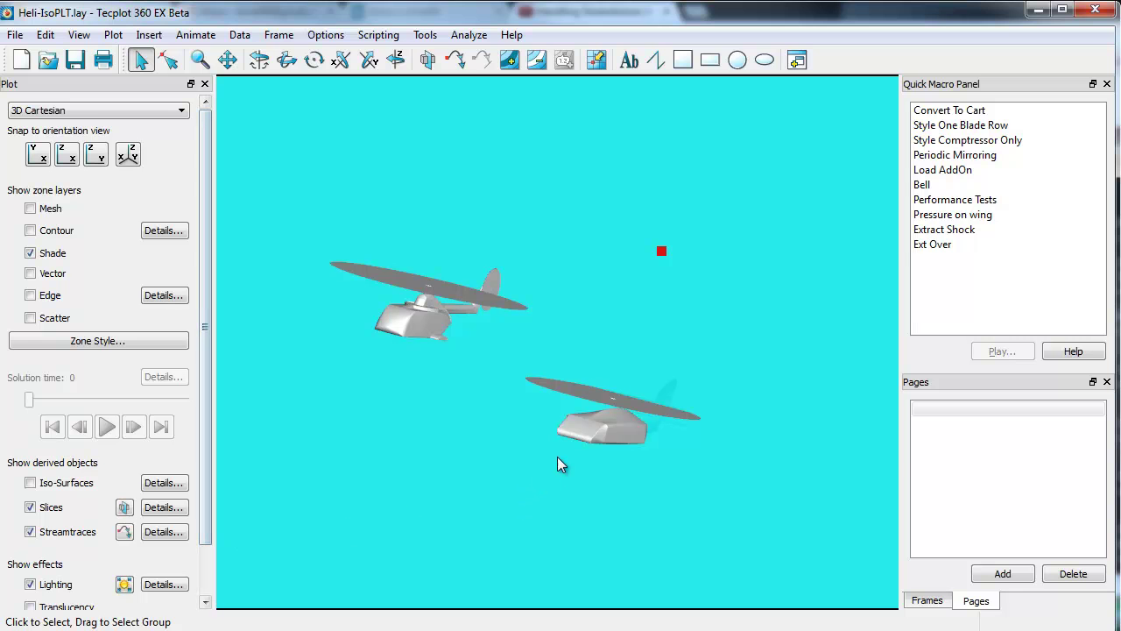
pyautogui.moveTo(483, 321); pyautogui.dragTo(534, 456, button='middle')
pyautogui.keyDown('ctrl'); pyautogui.moveTo(537, 456); pyautogui.dragTo(441, 499, button='right'); pyautogui.keyUp('ctrl')
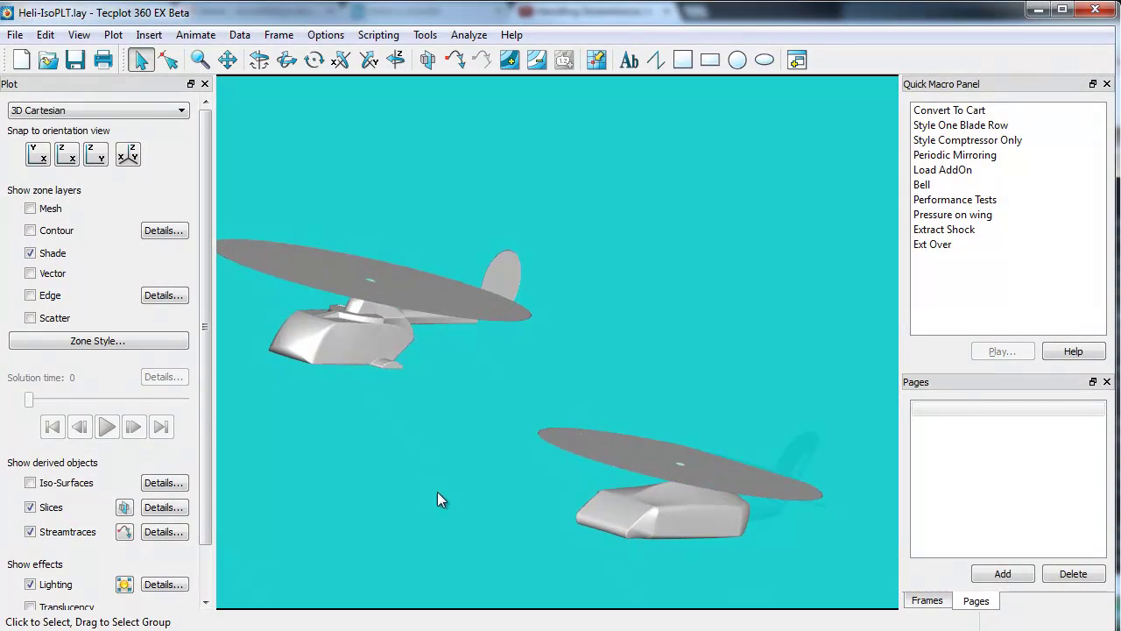
# Step: Switch on streamtrace placement and confirm U-, V- and W-velocity as the vector variables
pyautogui.click(124, 532)
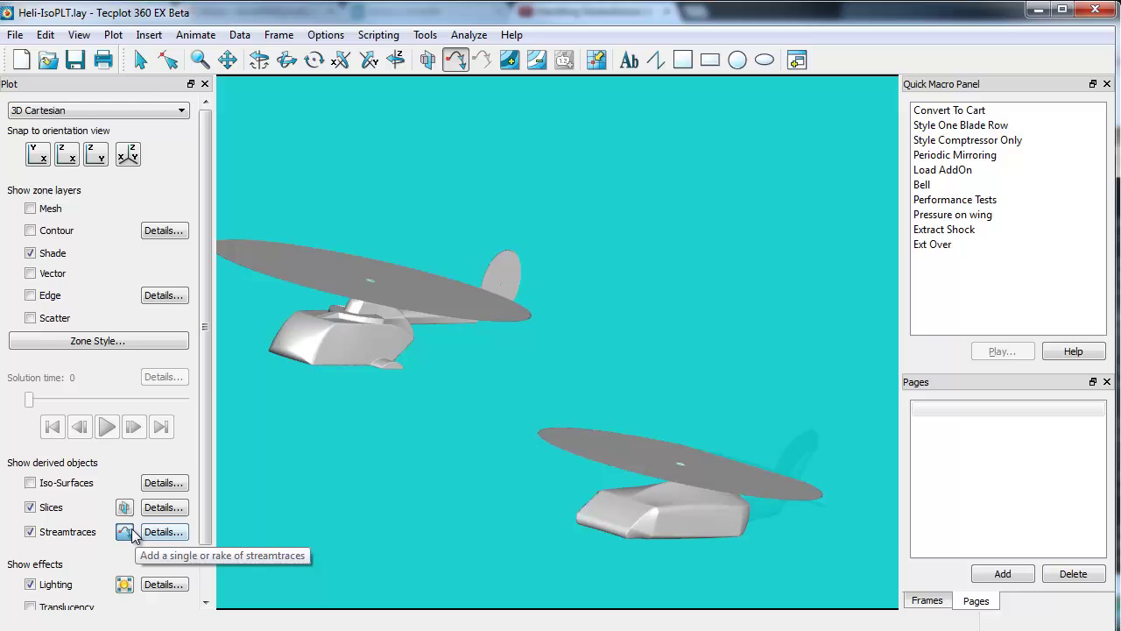
pyautogui.click(118, 39)
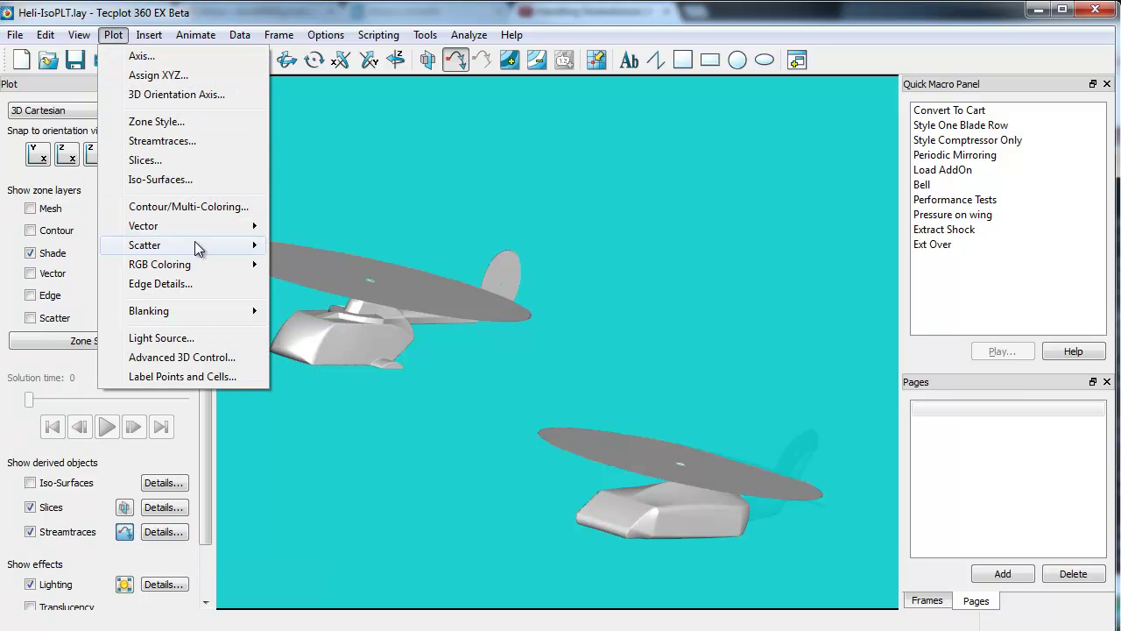
pyautogui.moveTo(212, 225)
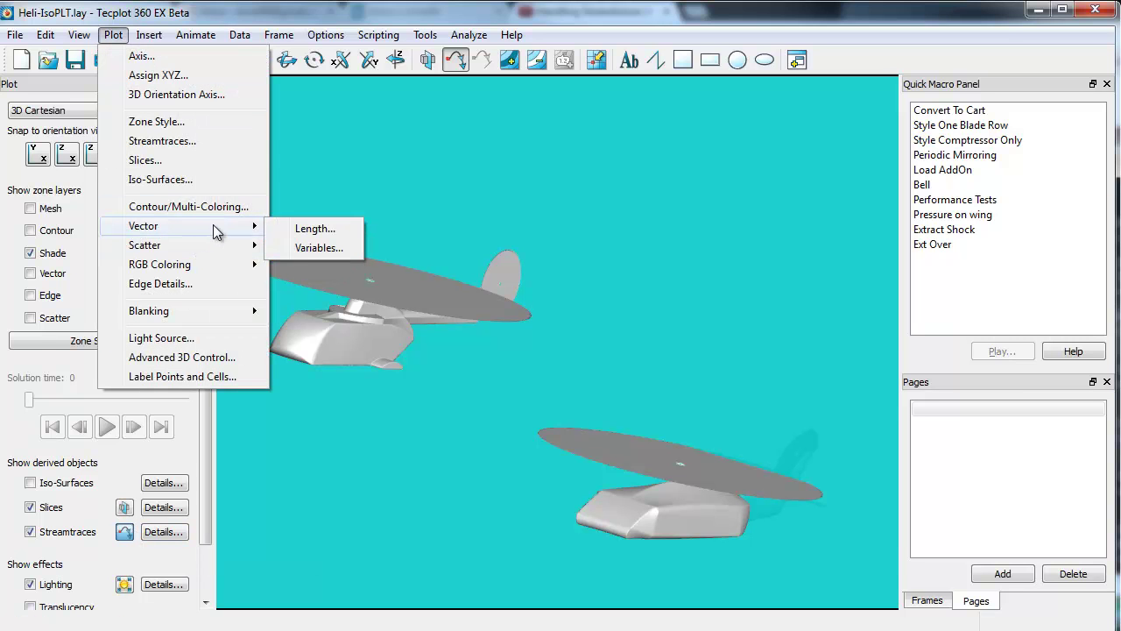
pyautogui.click(299, 250)
pyautogui.moveTo(811, 385); pyautogui.dragTo(688, 281)
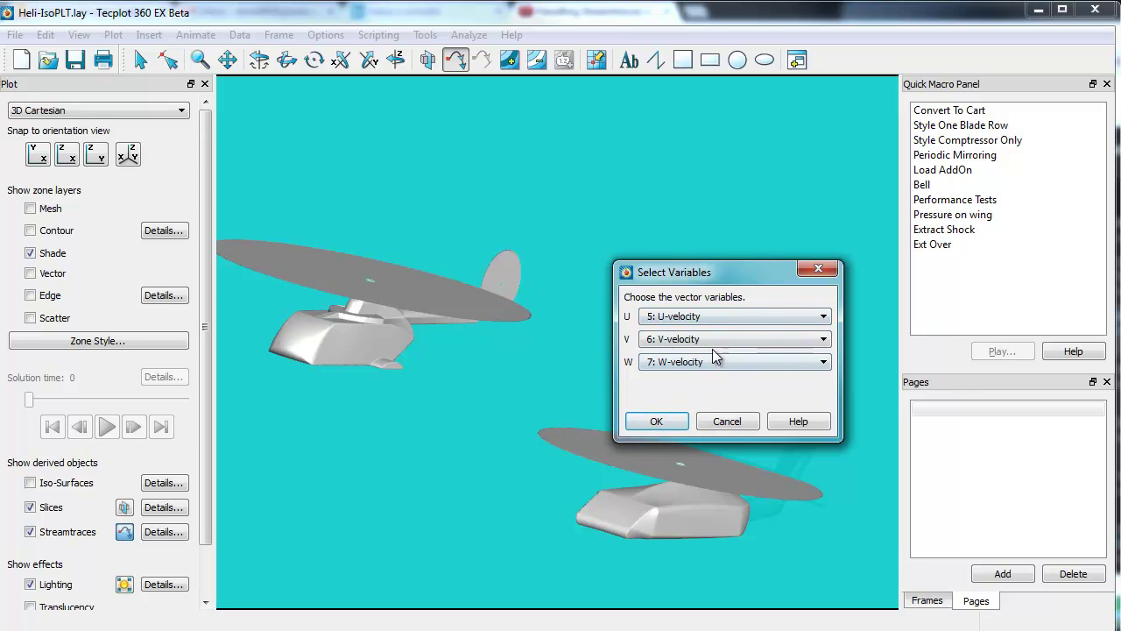
pyautogui.click(681, 427)
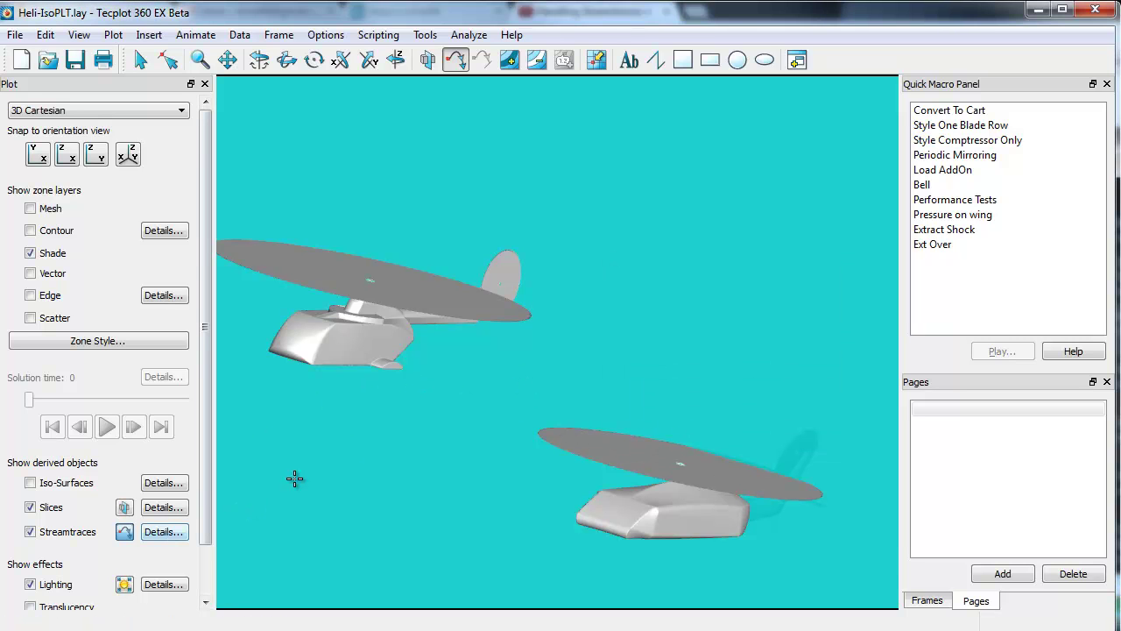
# Step: Seed streamtraces upstream of, between and ahead of the two helicopters
pyautogui.click(123, 533)
pyautogui.click(578, 359)
pyautogui.click(639, 279)
pyautogui.click(496, 406)
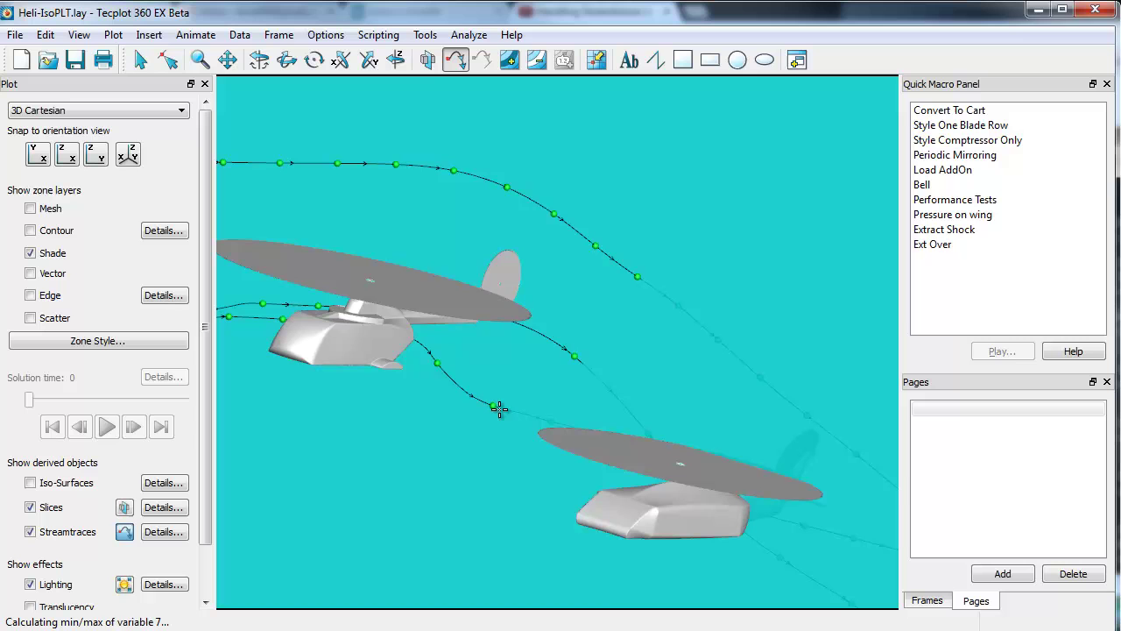
pyautogui.click(420, 481)
pyautogui.click(529, 529)
pyautogui.click(530, 476)
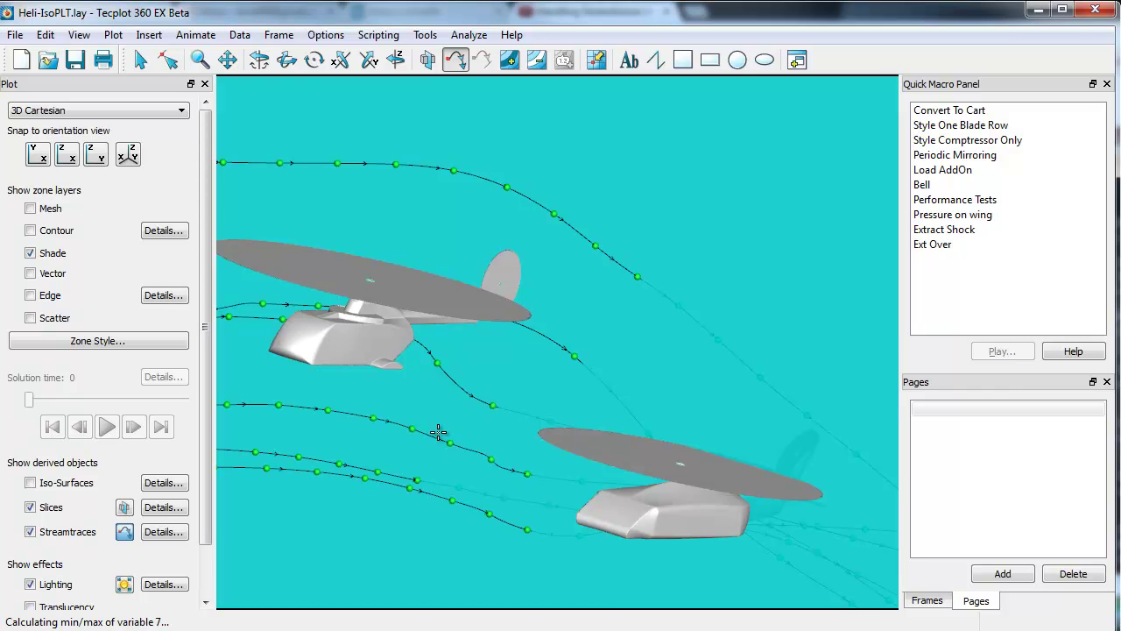
pyautogui.click(431, 407)
pyautogui.click(496, 375)
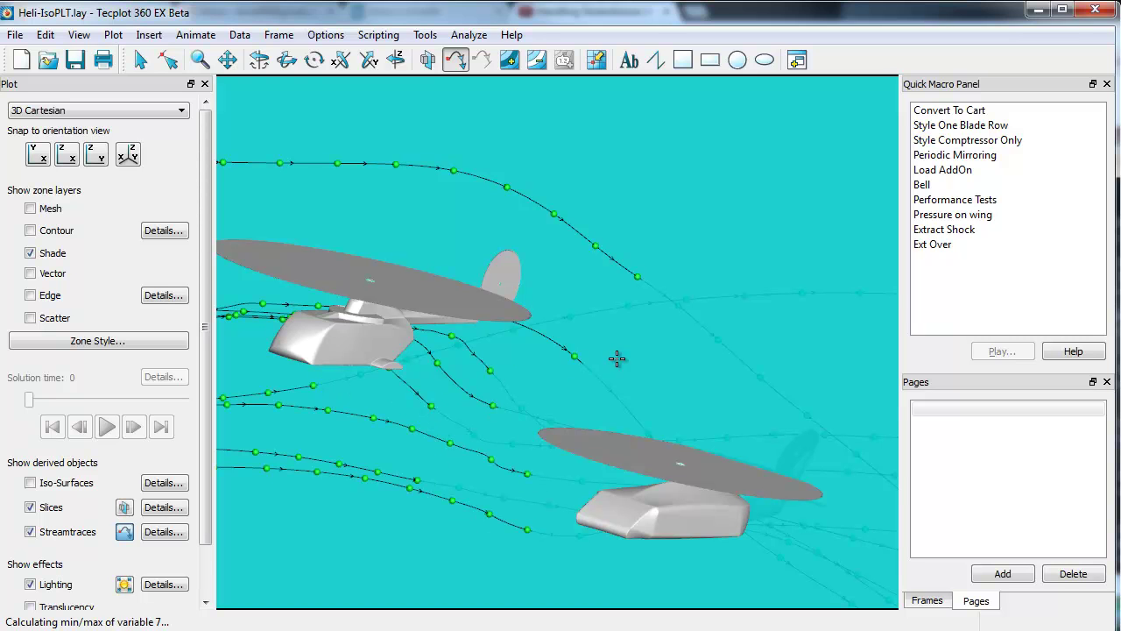
pyautogui.click(616, 358)
# Step: Seed more streamtraces over the rotors, fuselage and tail fin, then open Streamtrace Details
pyautogui.click(780, 399)
pyautogui.click(636, 459)
pyautogui.click(636, 516)
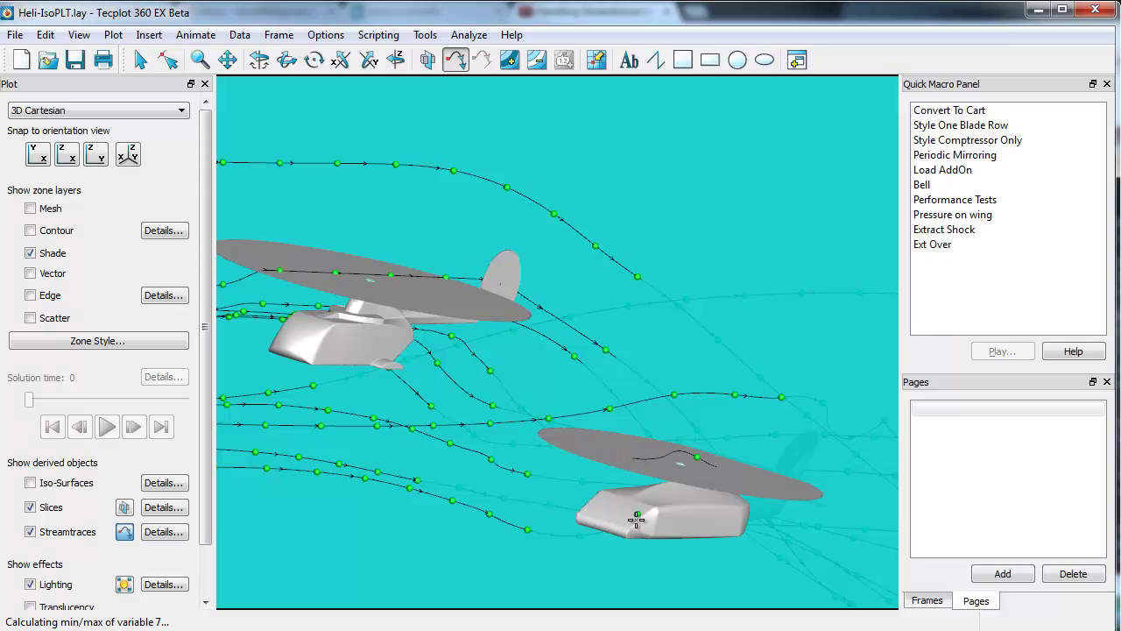
pyautogui.click(385, 306)
pyautogui.click(286, 255)
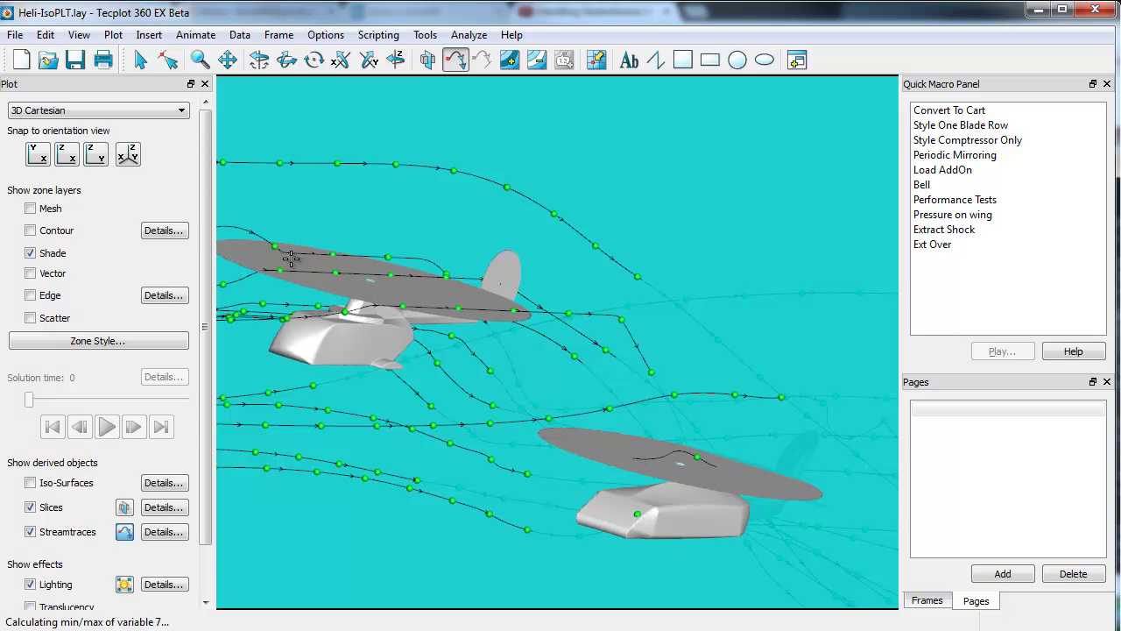
pyautogui.click(266, 264)
pyautogui.click(521, 257)
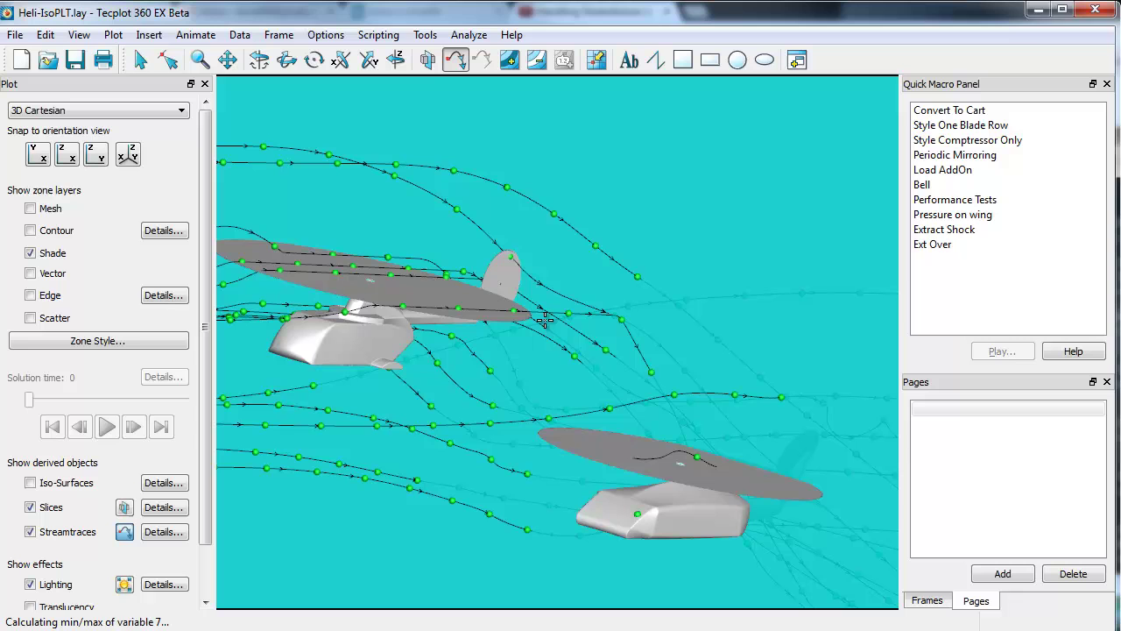
pyautogui.click(499, 263)
pyautogui.click(494, 290)
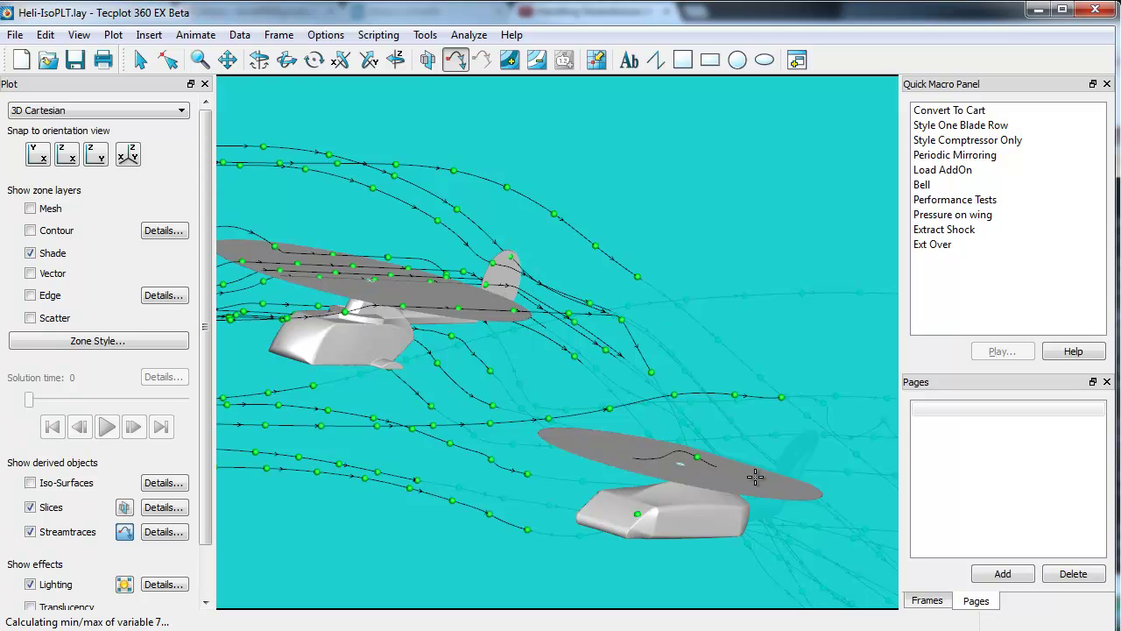
pyautogui.moveTo(687, 485); pyautogui.dragTo(532, 512, button='middle')
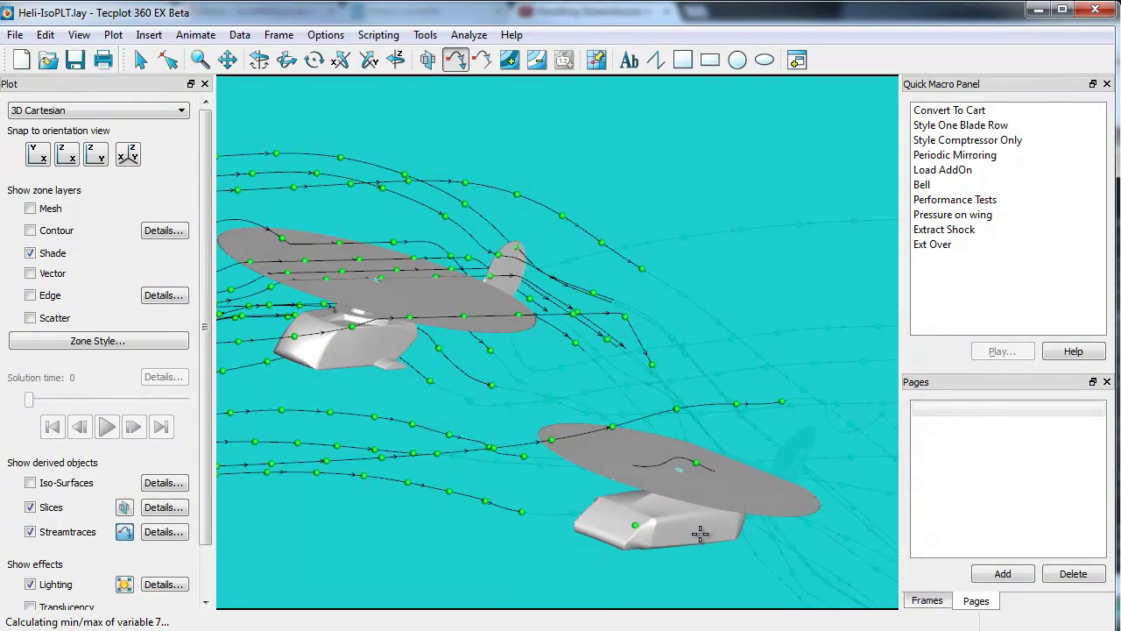
pyautogui.click(164, 532)
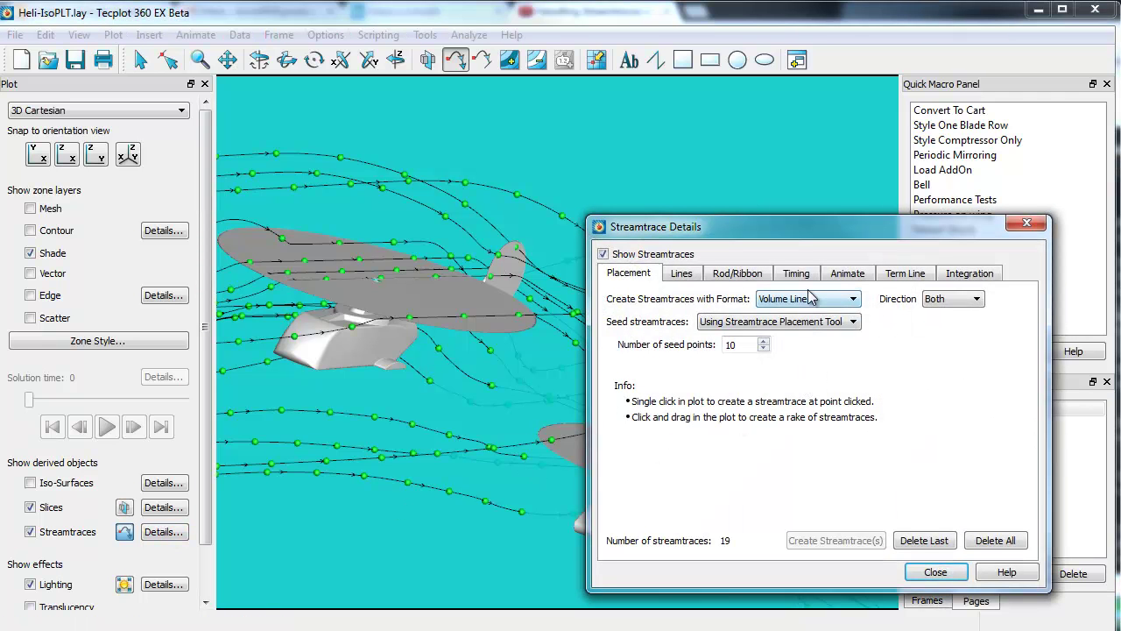
# Step: Delete all streamtraces and set seeding to a rake defined by IJK positions in zone 1: Volume
pyautogui.click(995, 541)
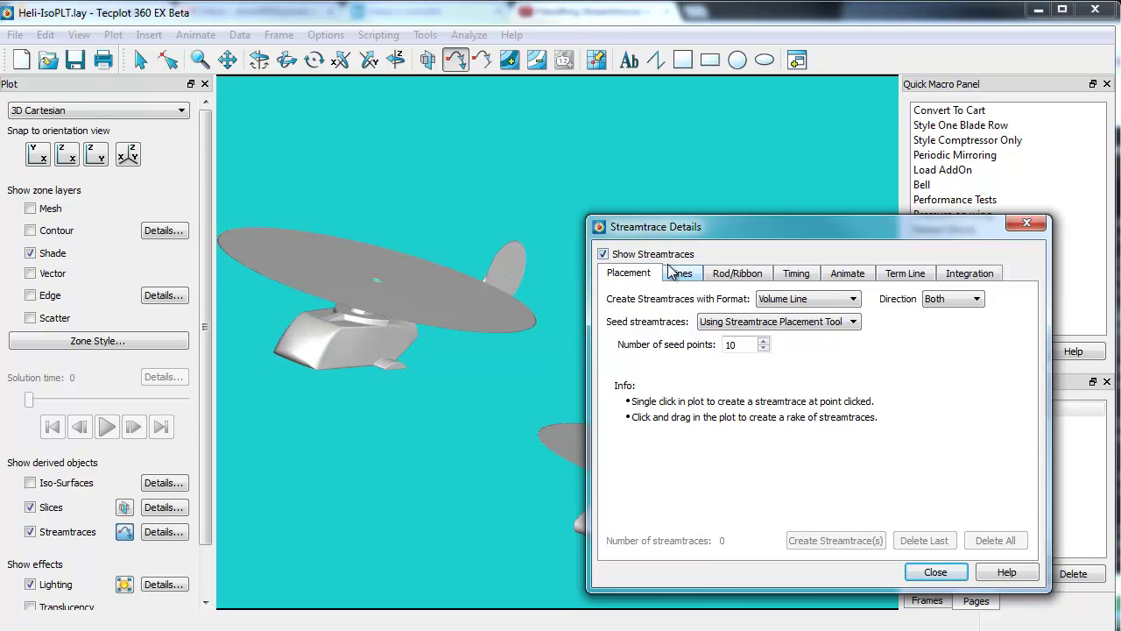
pyautogui.click(800, 322)
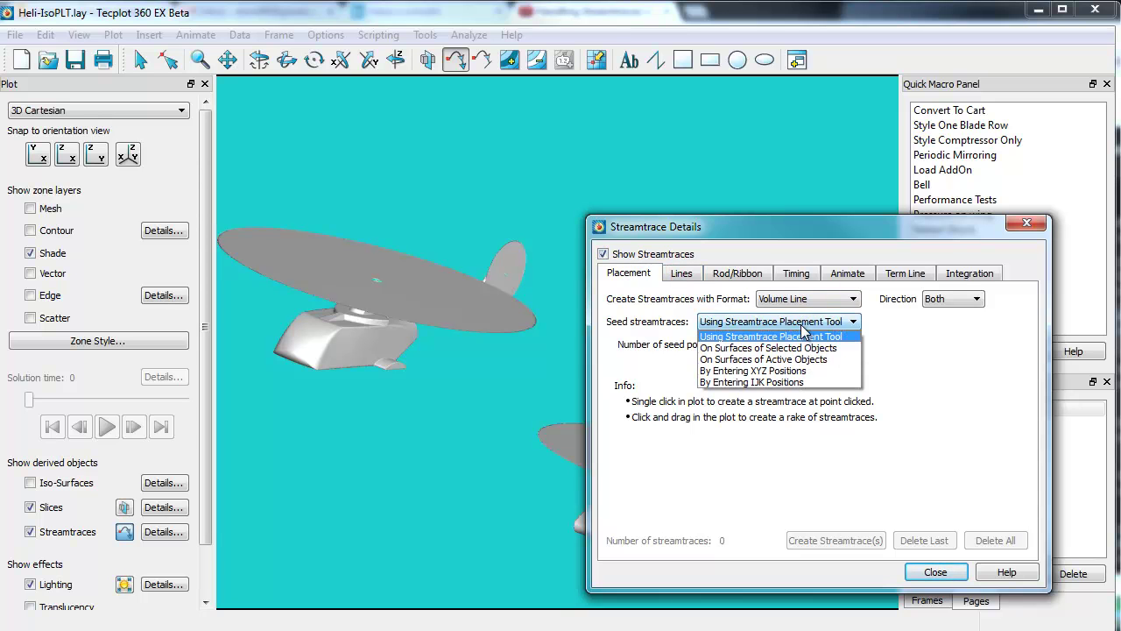
pyautogui.click(789, 371)
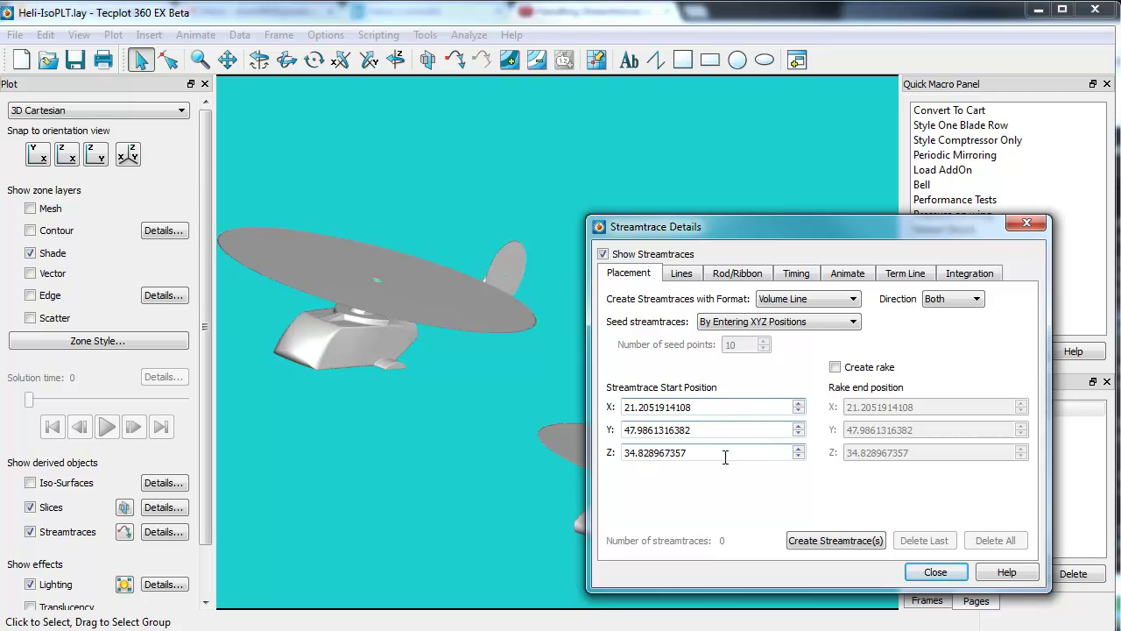
pyautogui.click(855, 373)
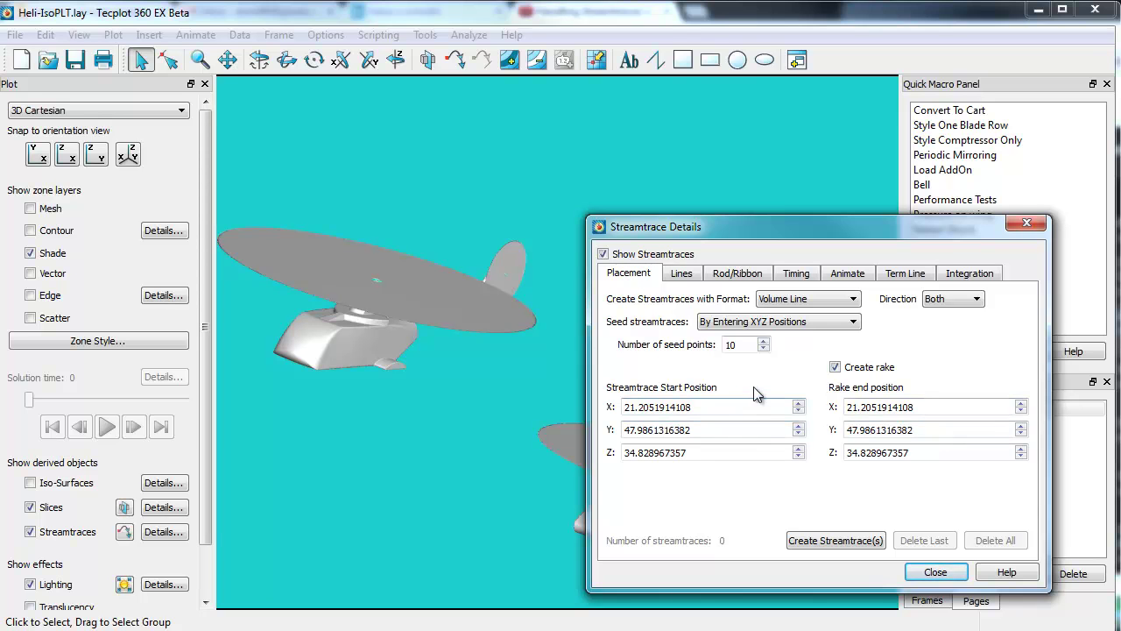
pyautogui.click(769, 322)
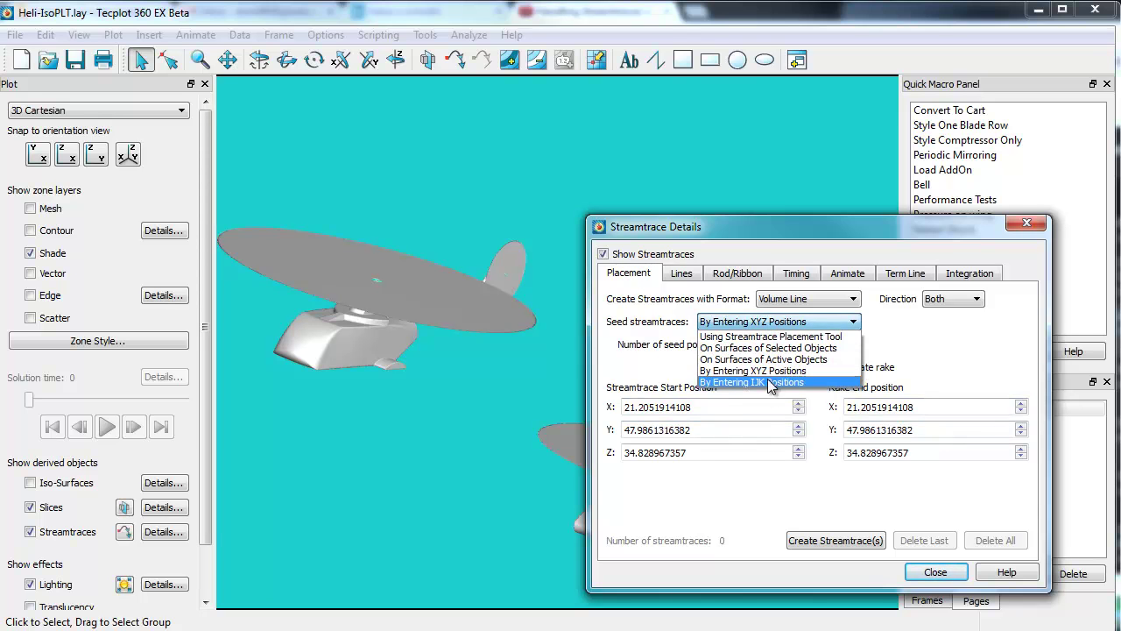
pyautogui.click(771, 385)
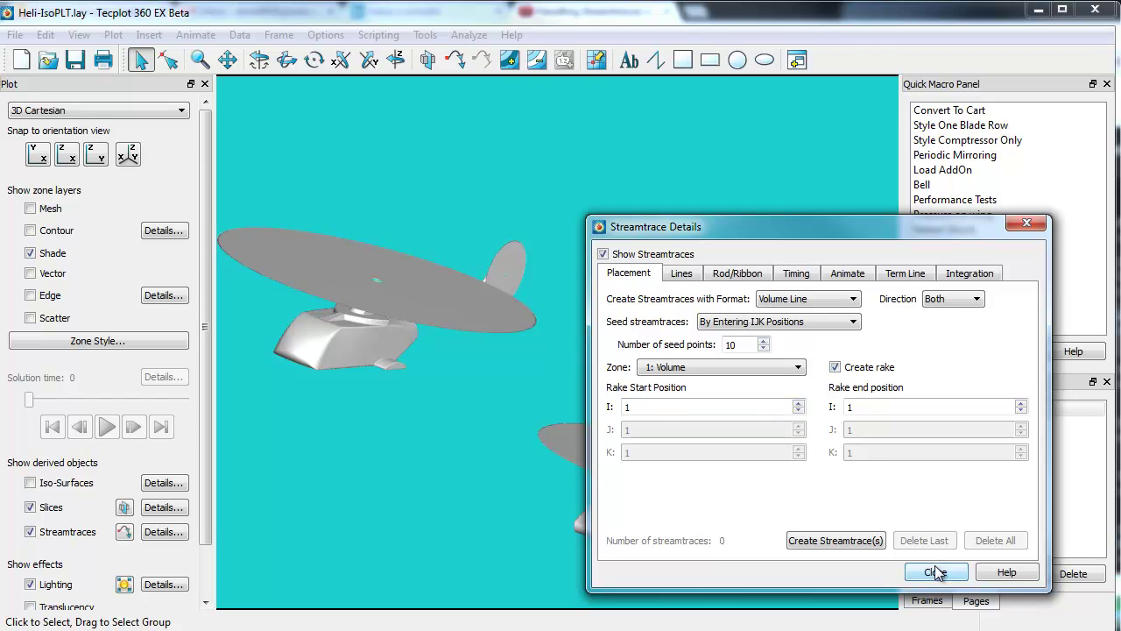
# Step: Set new streamtraces to Volume Ribbon format, seeded with the streamtrace placement tool
pyautogui.click(792, 301)
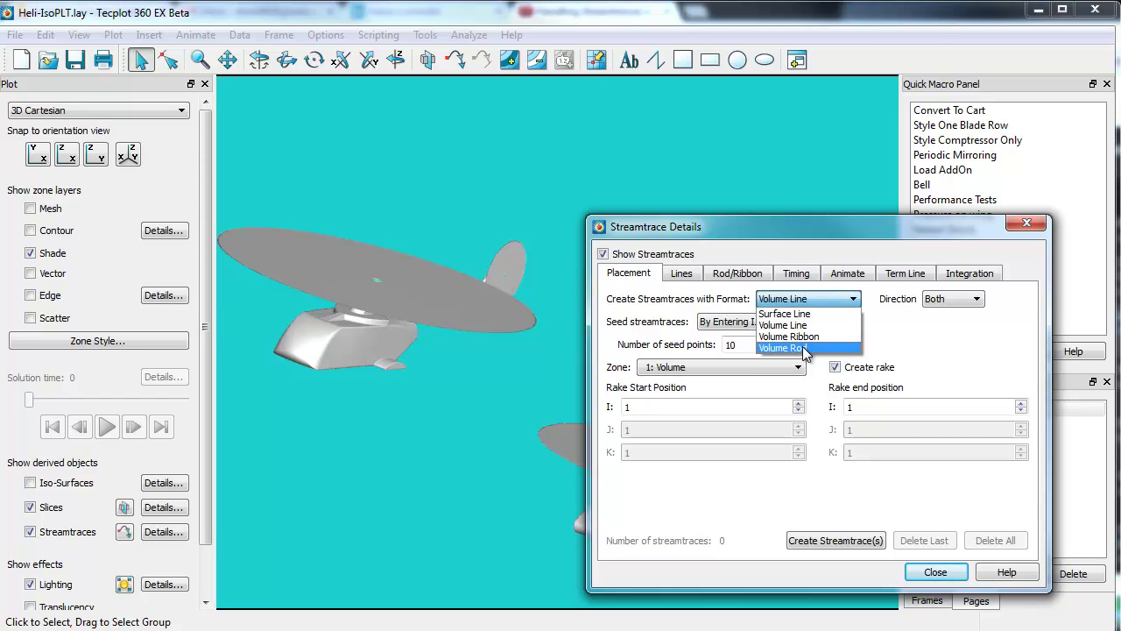
pyautogui.click(811, 340)
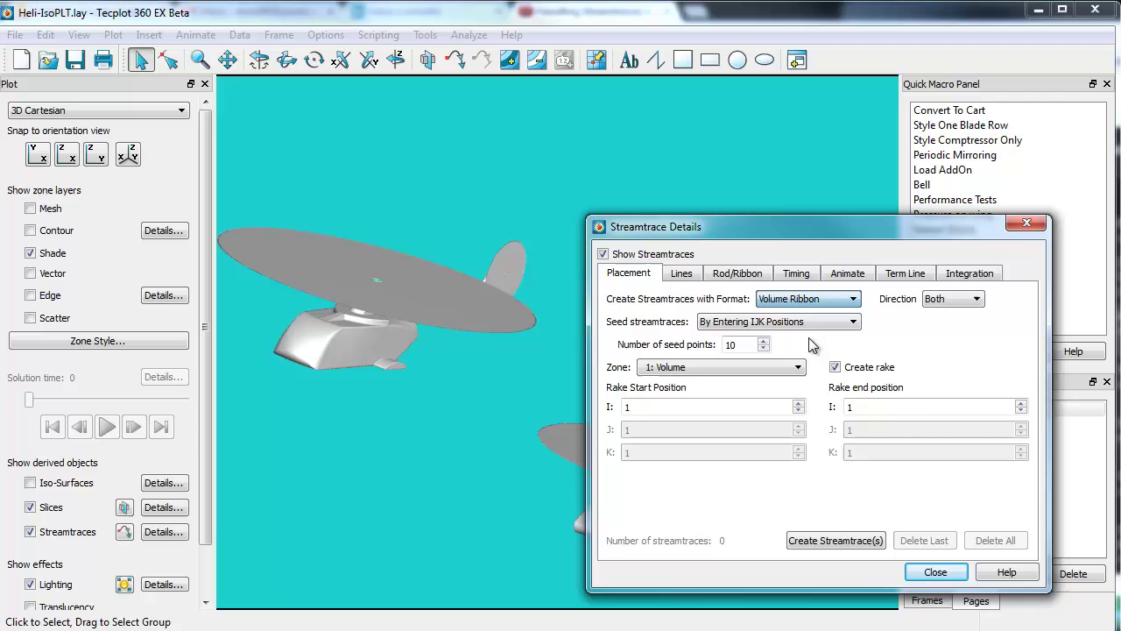
pyautogui.click(784, 326)
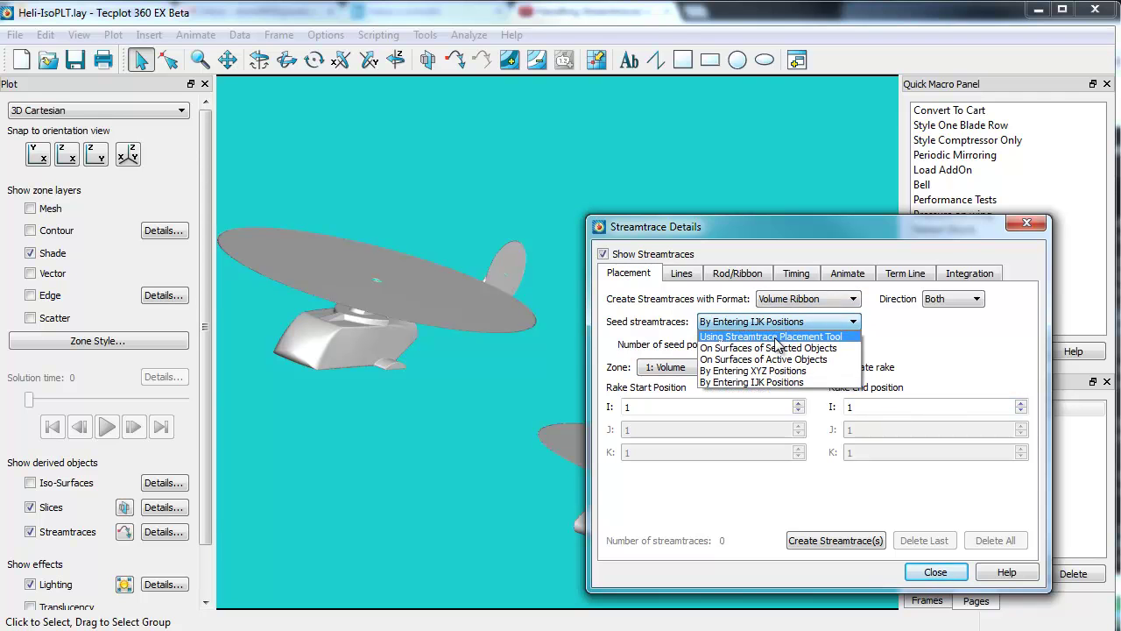
pyautogui.click(778, 337)
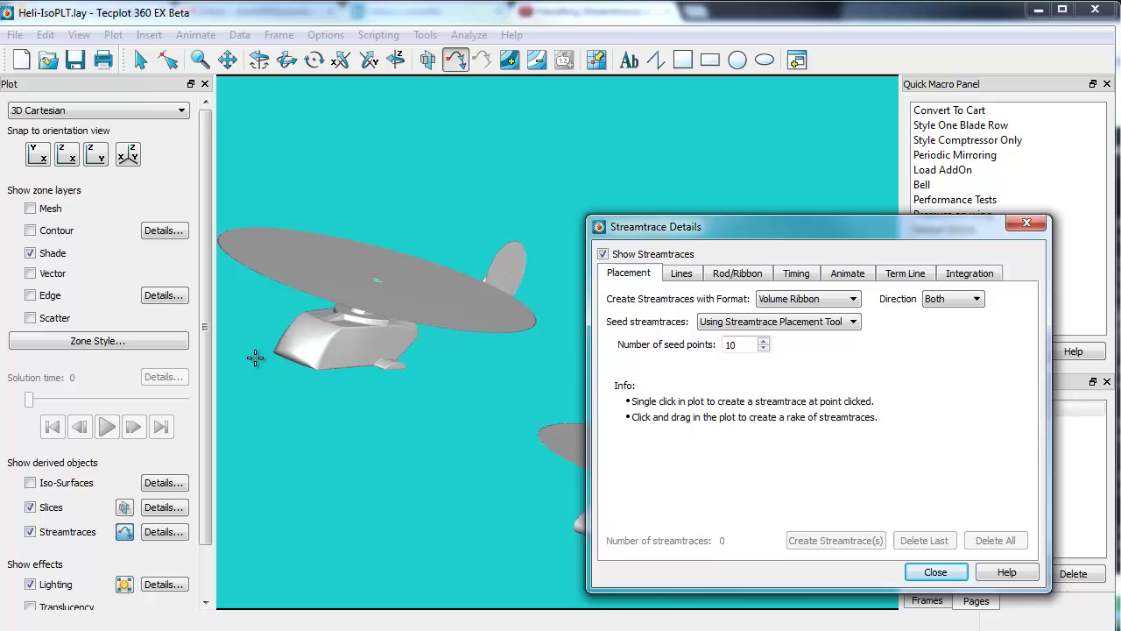
# Step: Drag two 10-streamtrace rakes beside the helicopter, rotating the view around them
pyautogui.moveTo(254, 356); pyautogui.dragTo(387, 410)
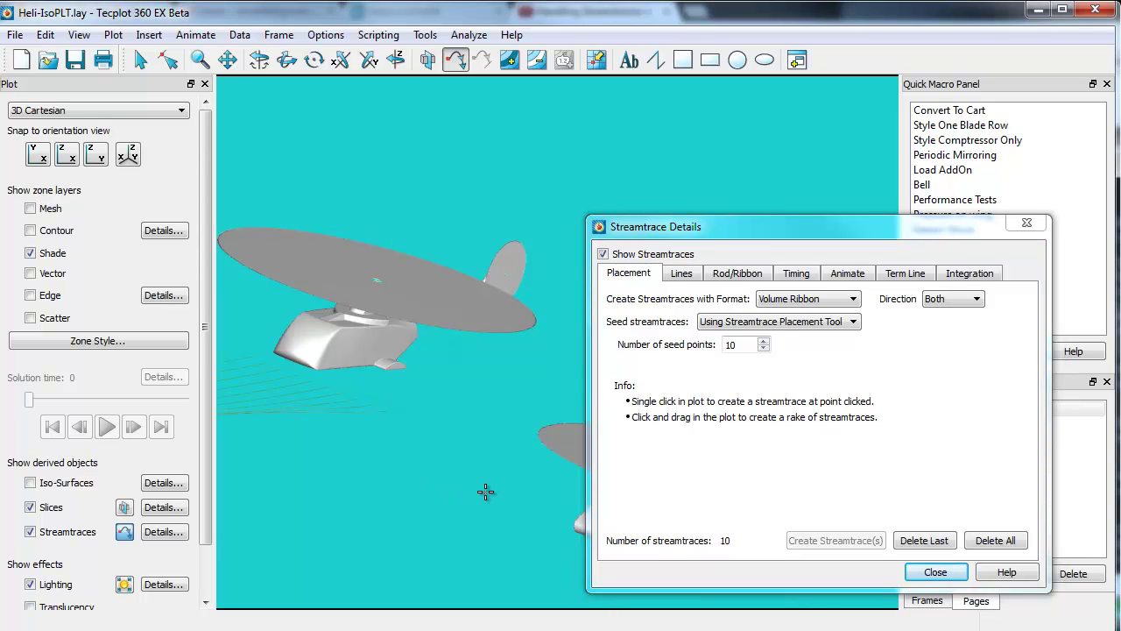
pyautogui.moveTo(485, 492); pyautogui.dragTo(303, 434, button='middle')
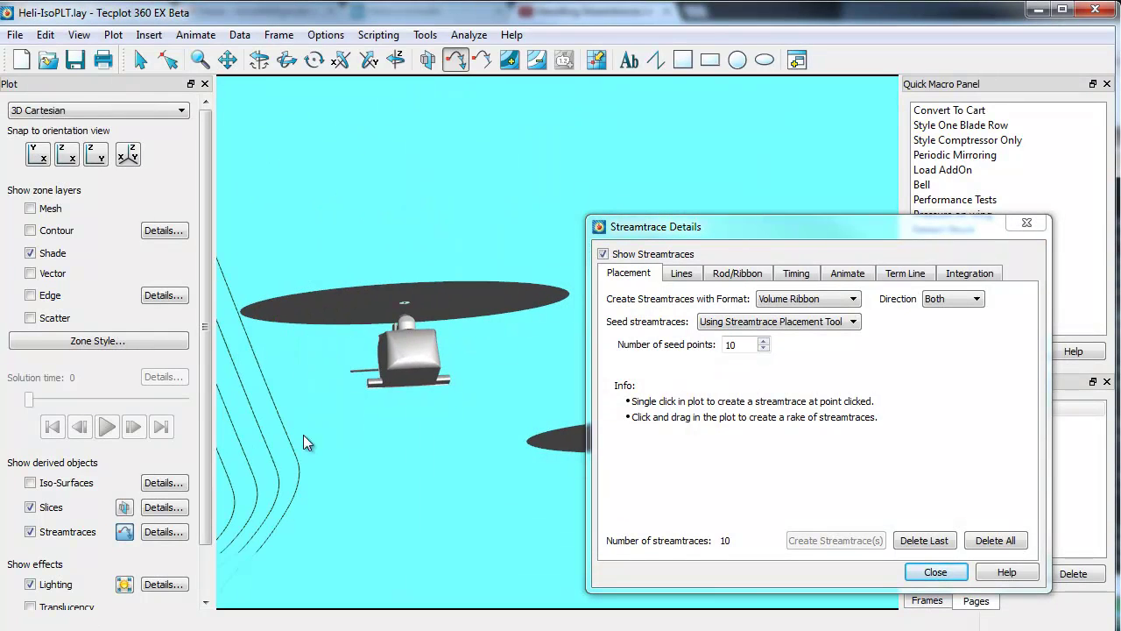
pyautogui.moveTo(357, 408); pyautogui.dragTo(470, 413)
pyautogui.moveTo(421, 386); pyautogui.dragTo(530, 383, button='middle')
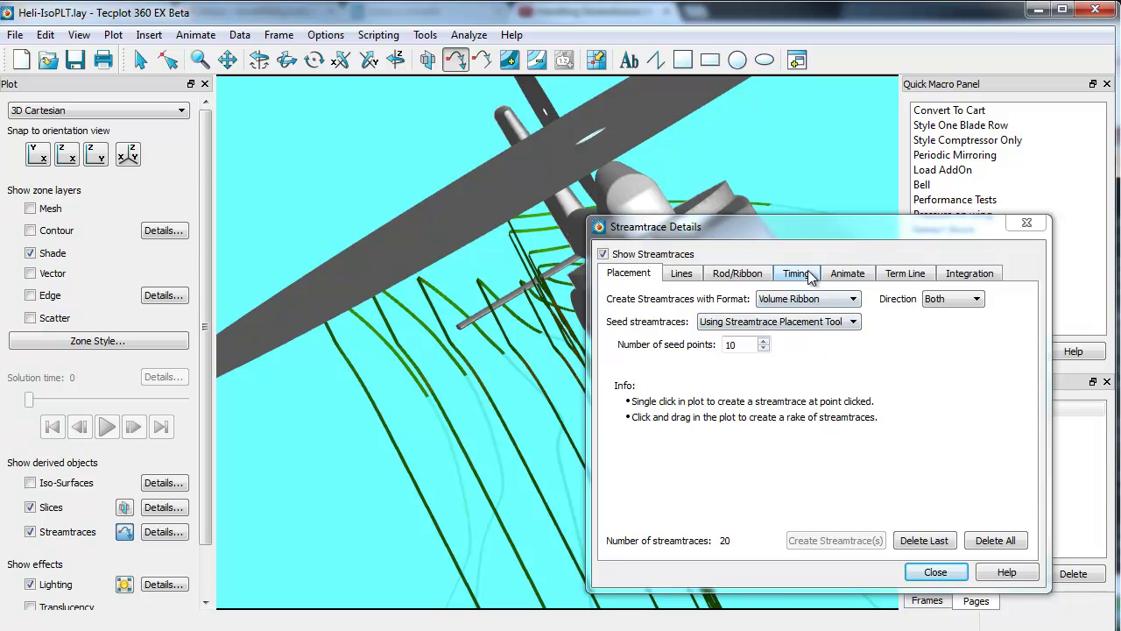
# Step: Change the Rod/Ribbon width from 0.2 to 0.5
pyautogui.click(740, 274)
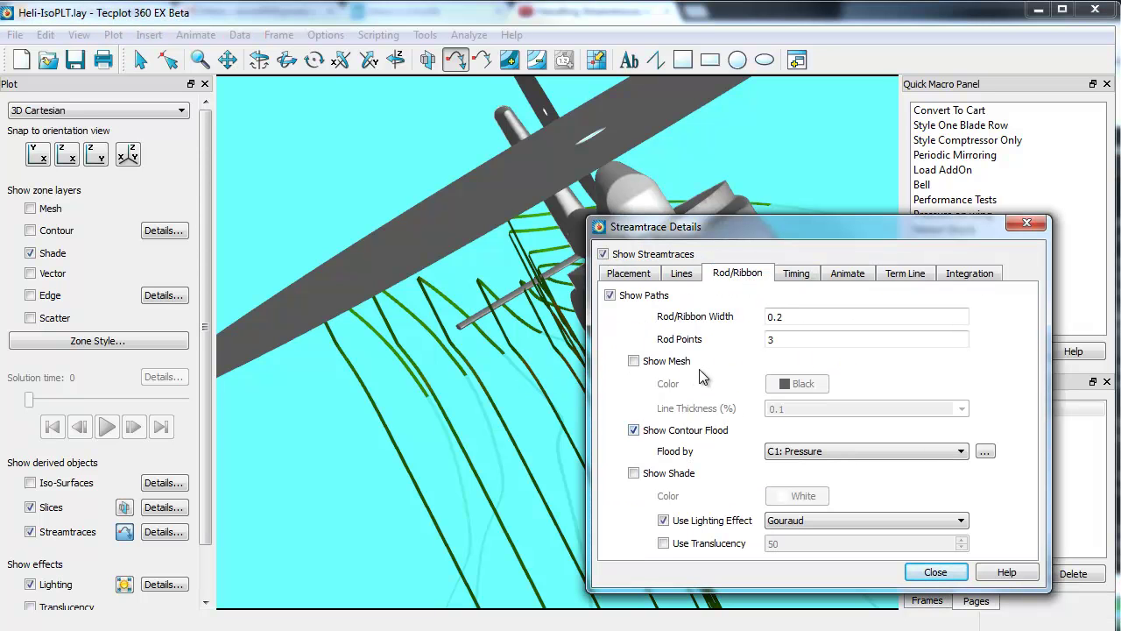
pyautogui.click(790, 316)
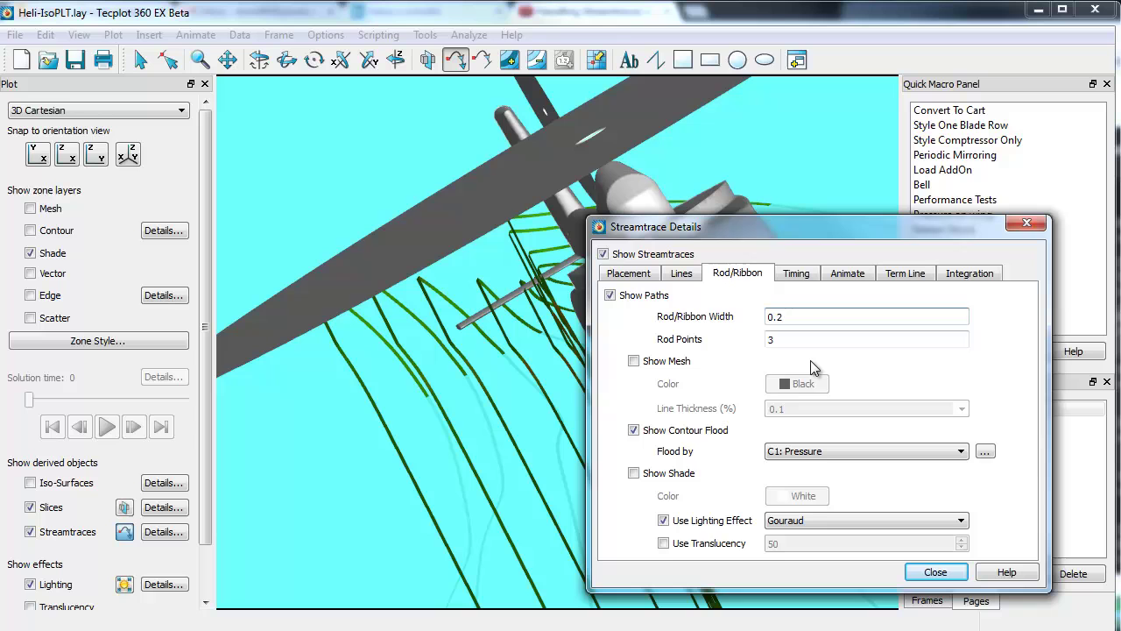
pyautogui.press('BackSpace')
pyautogui.write('5')
pyautogui.press('Return')
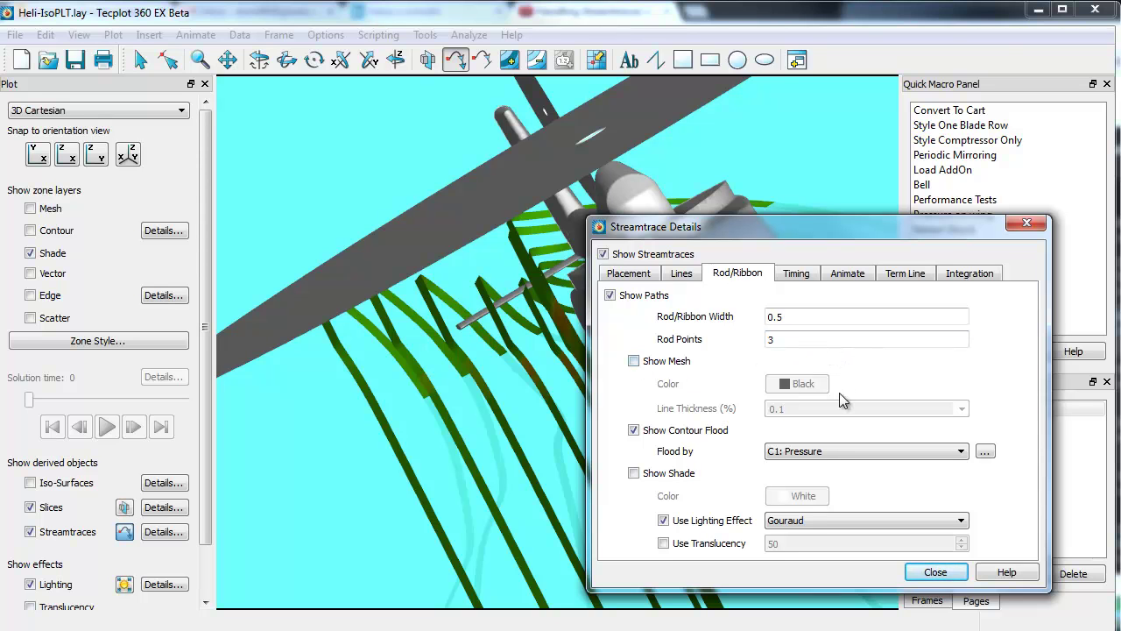
# Step: Turn on Show Dashes and turn off Show Markers, rotate the view, and reopen Streamtrace Details
pyautogui.click(793, 274)
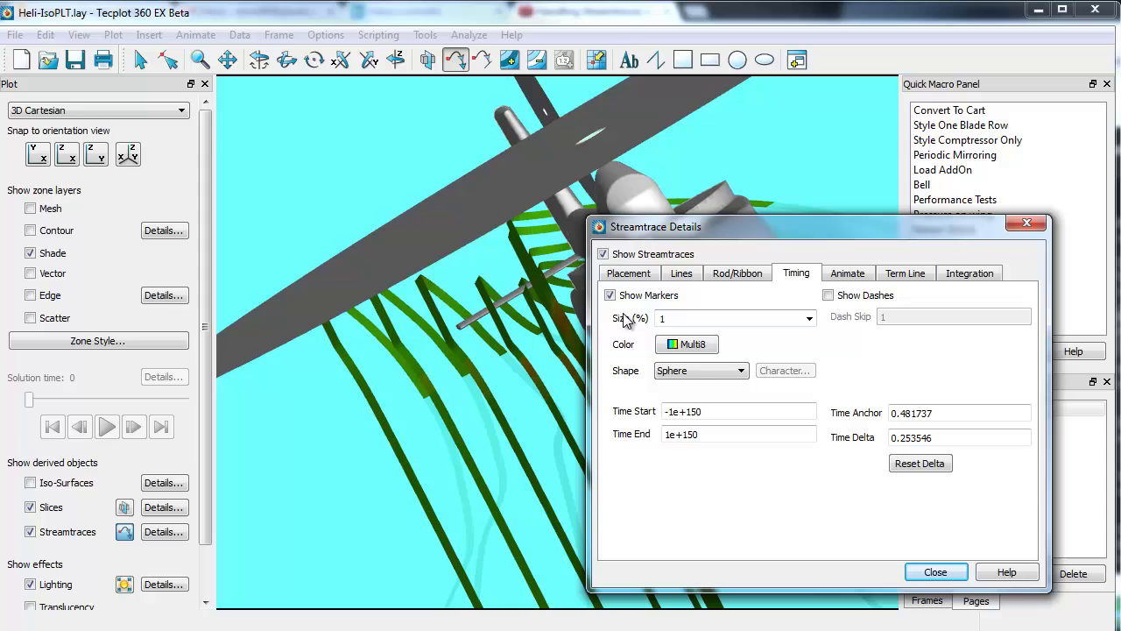
pyautogui.click(865, 298)
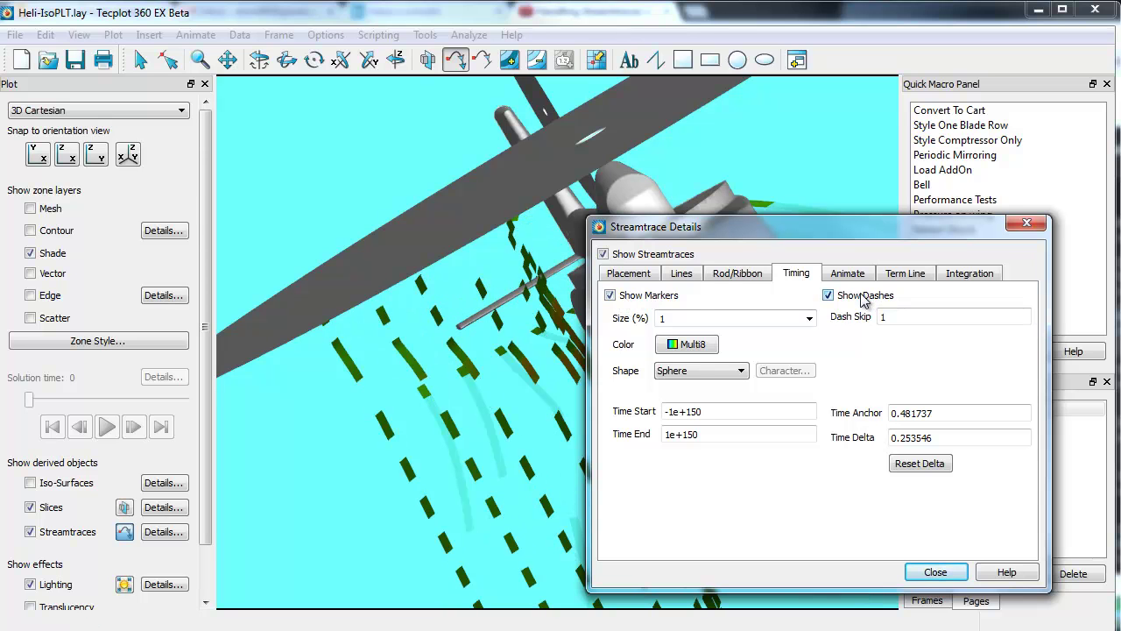
pyautogui.click(645, 299)
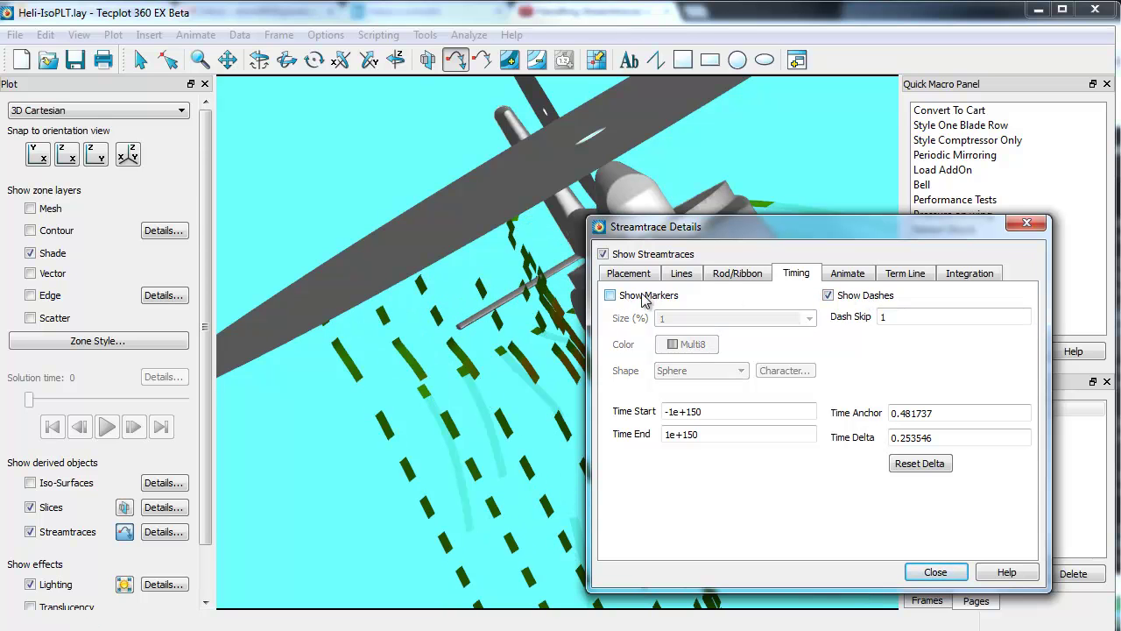
pyautogui.click(935, 572)
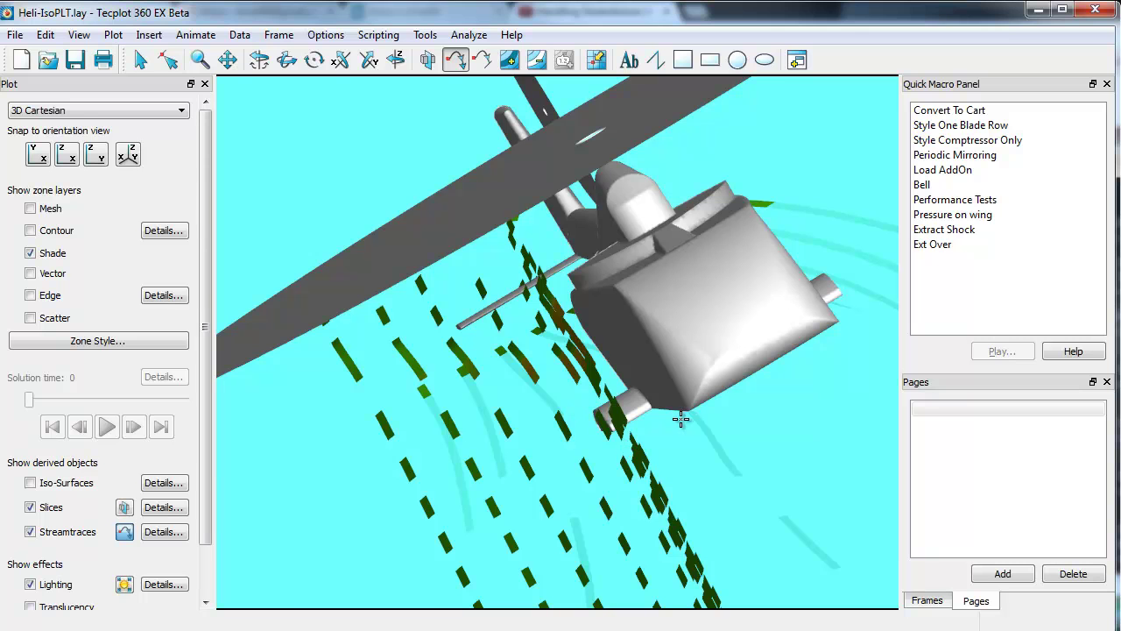
pyautogui.moveTo(680, 419); pyautogui.dragTo(318, 450, button='middle')
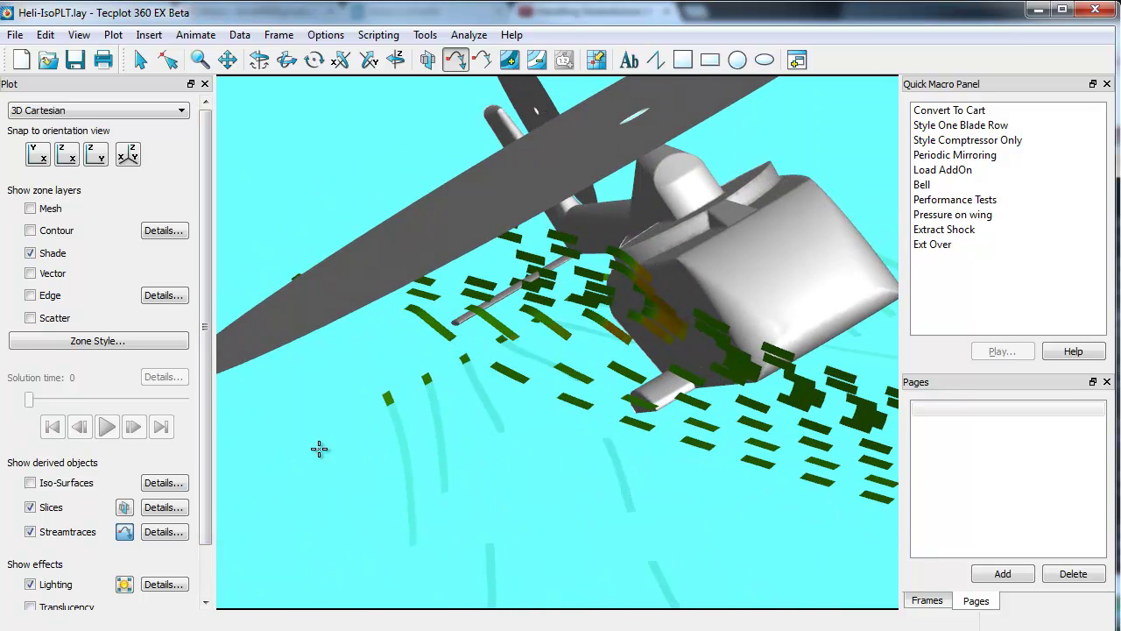
pyautogui.click(172, 532)
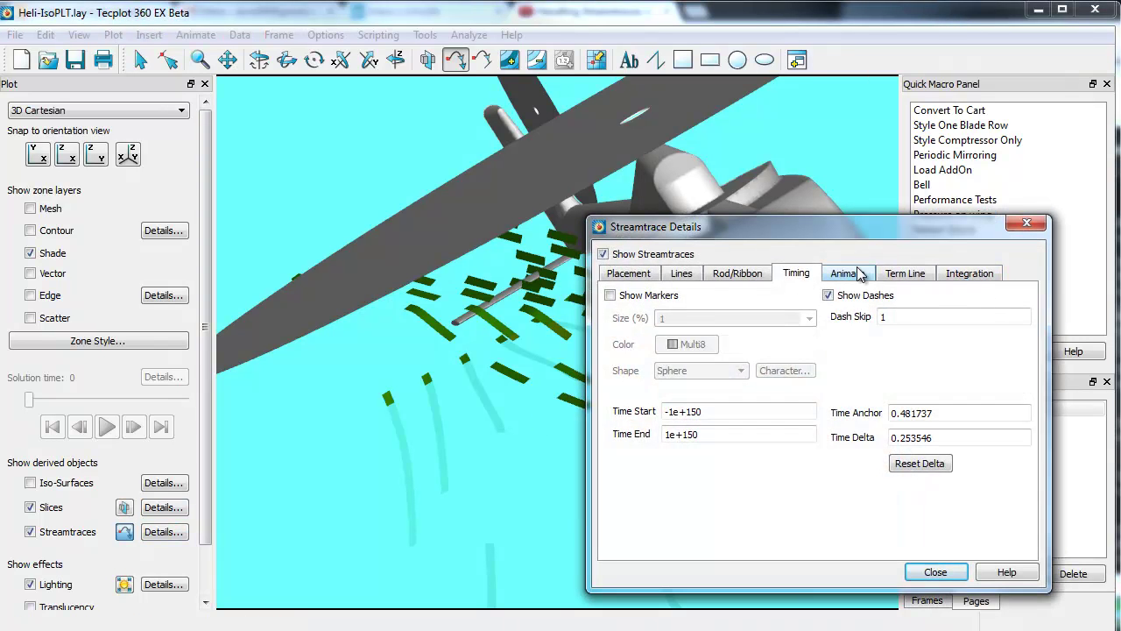
# Step: Play the streamtrace animation on screen, set 20 steps per cycle, and dismiss the error
pyautogui.click(849, 274)
pyautogui.click(975, 366)
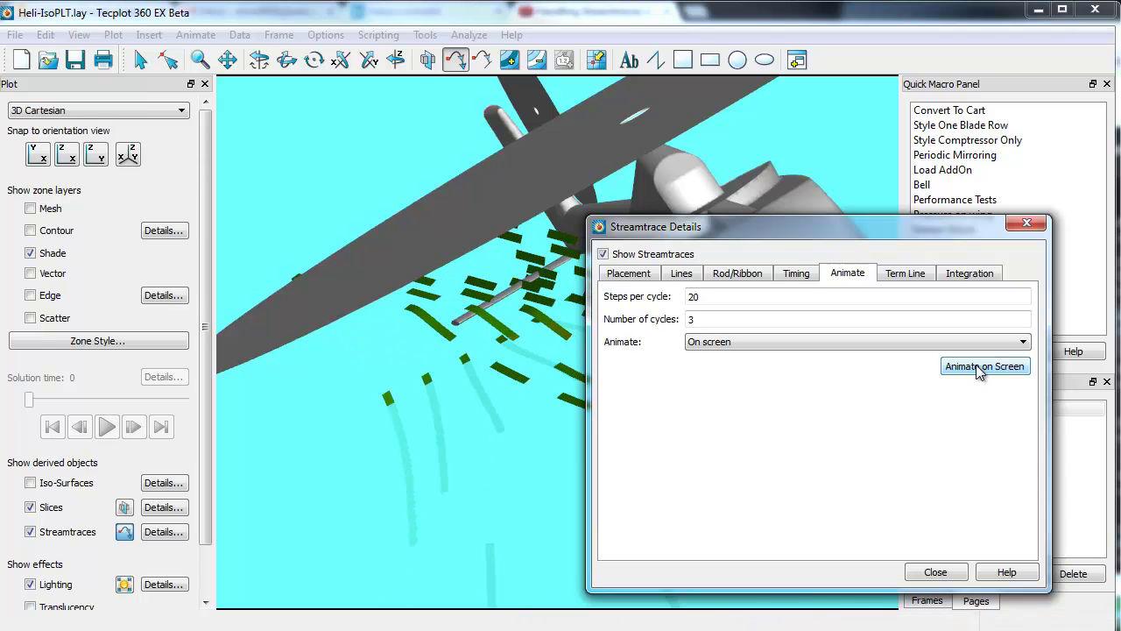
pyautogui.click(978, 368)
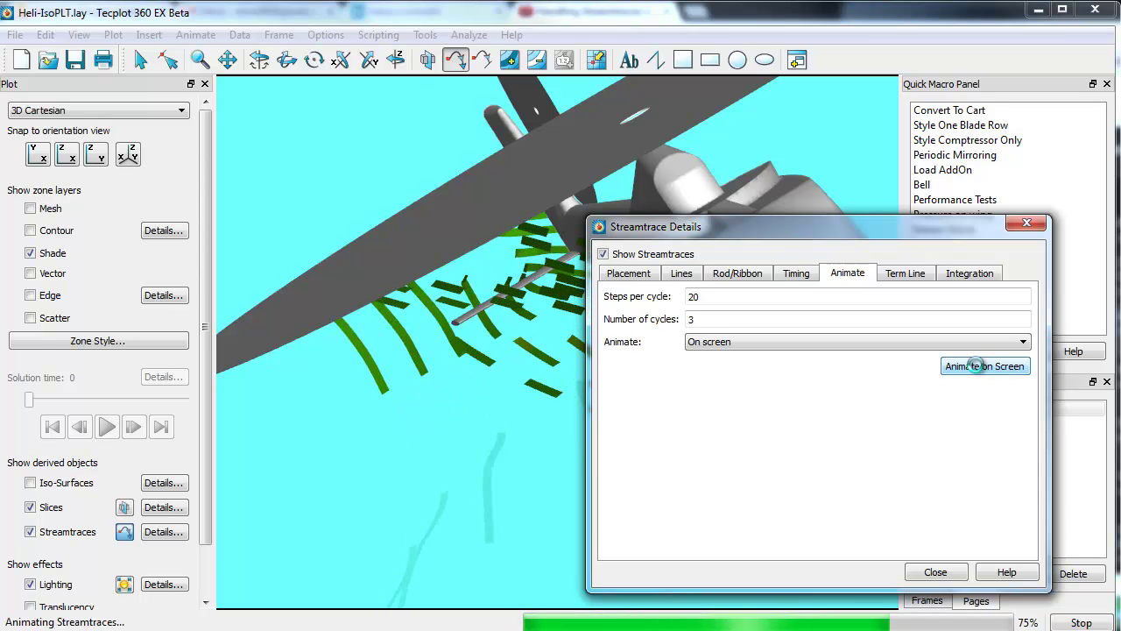
pyautogui.click(847, 302)
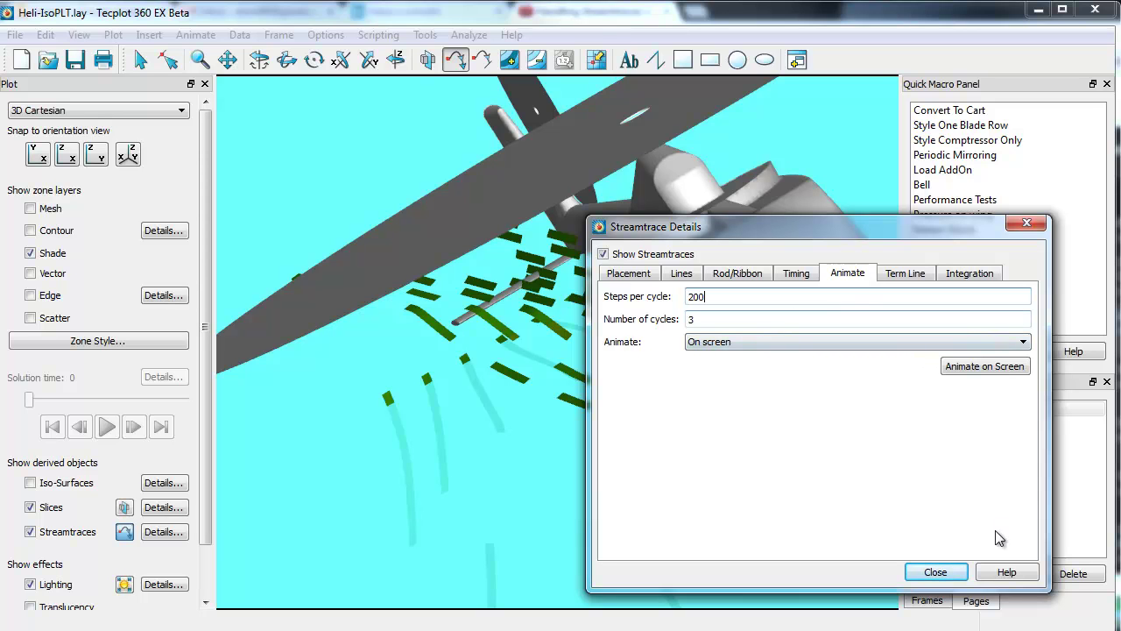
pyautogui.click(980, 367)
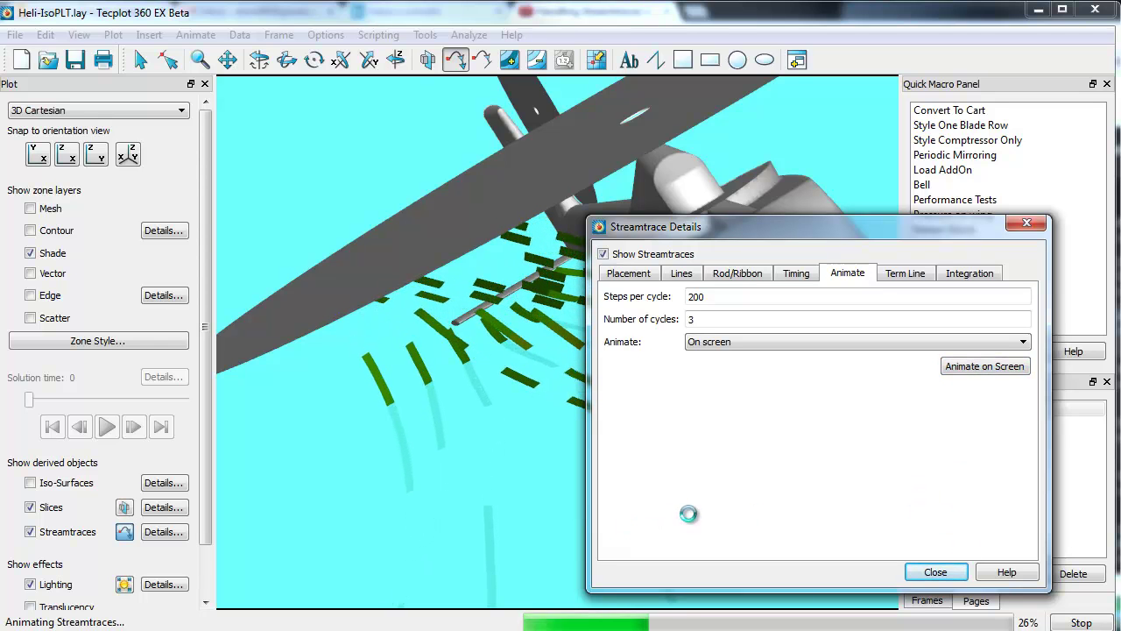
pyautogui.click(872, 432)
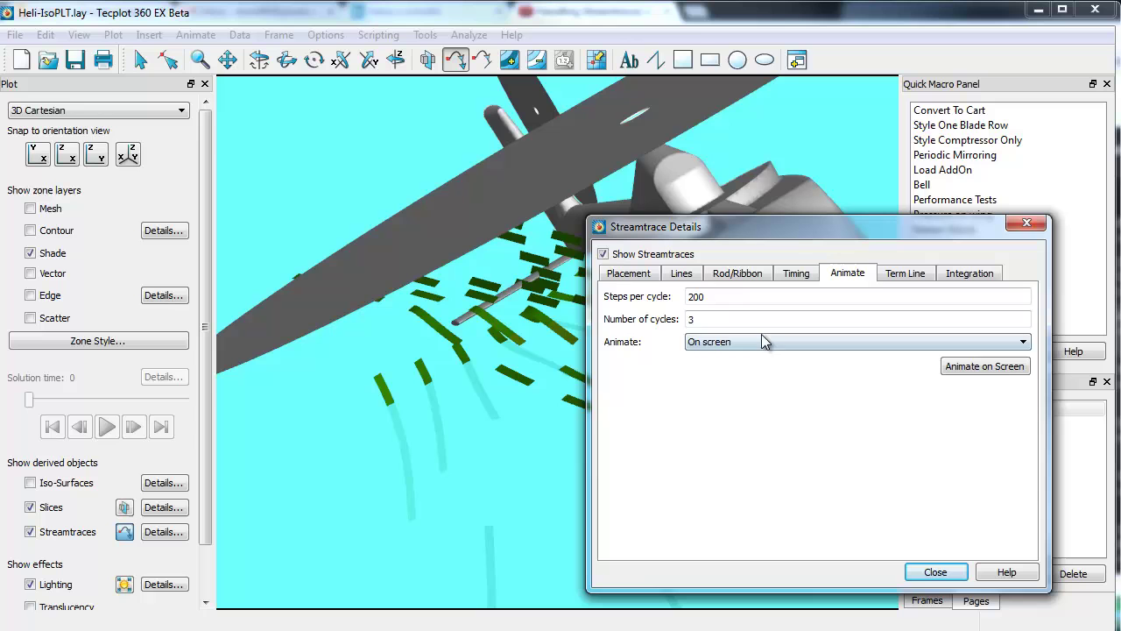
# Step: Set the number of cycles to 30, replay the animation, dismiss the error and close the dialog
pyautogui.click(713, 320)
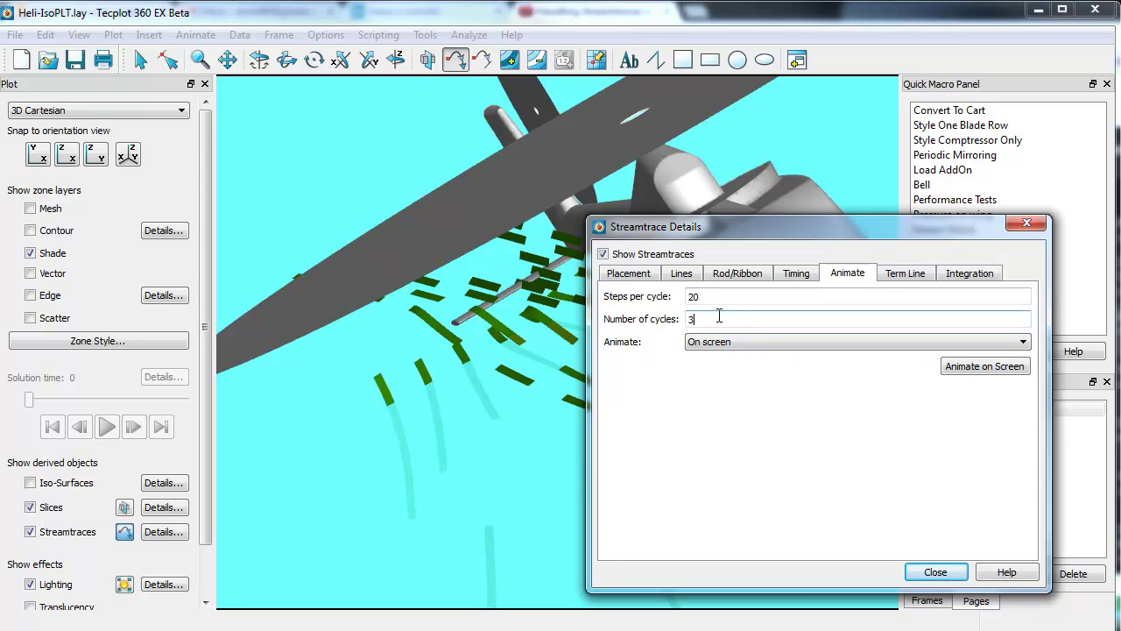
pyautogui.write('0')
pyautogui.click(972, 366)
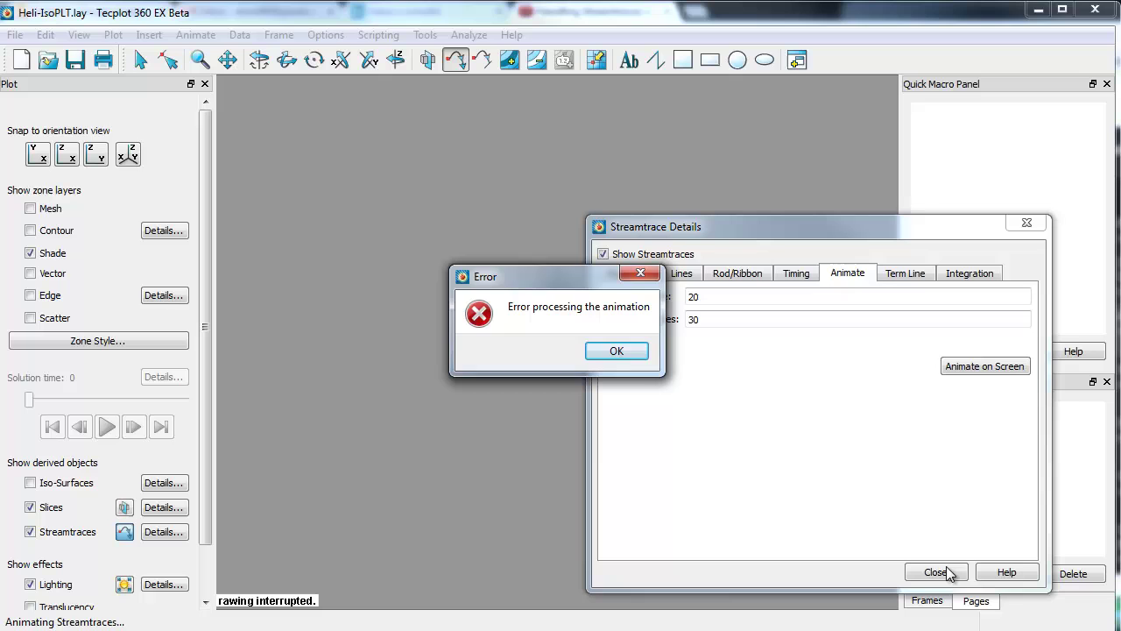
pyautogui.click(620, 351)
pyautogui.click(951, 570)
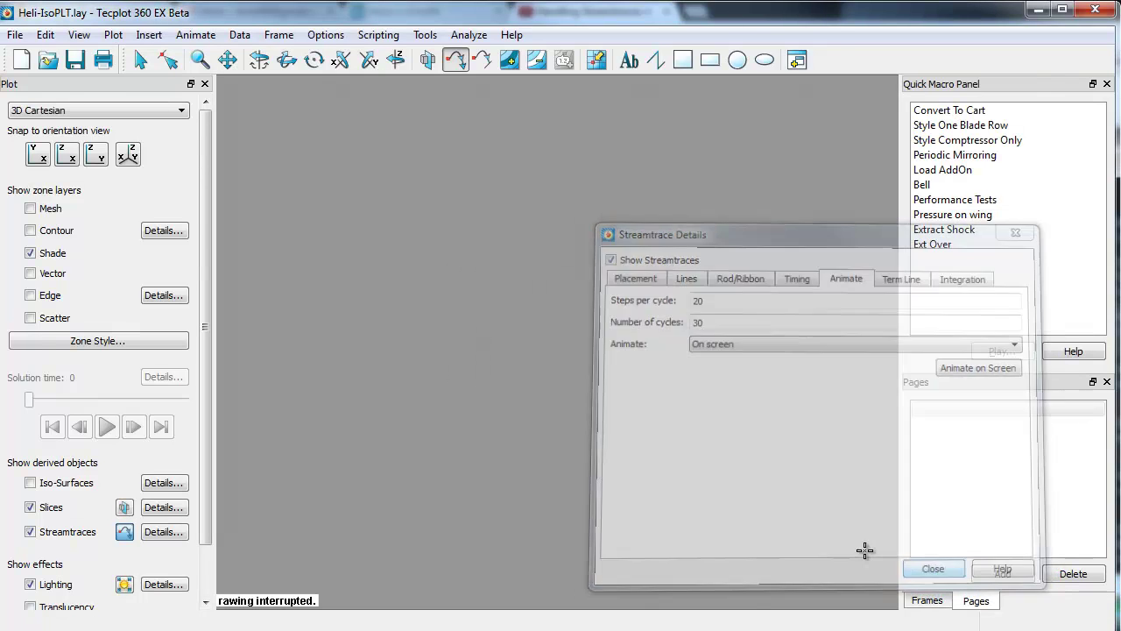
# Step: Redraw the plot, then rotate the helicopter until the main rotor disc faces the viewer
pyautogui.scroll(-3, 208, 501)
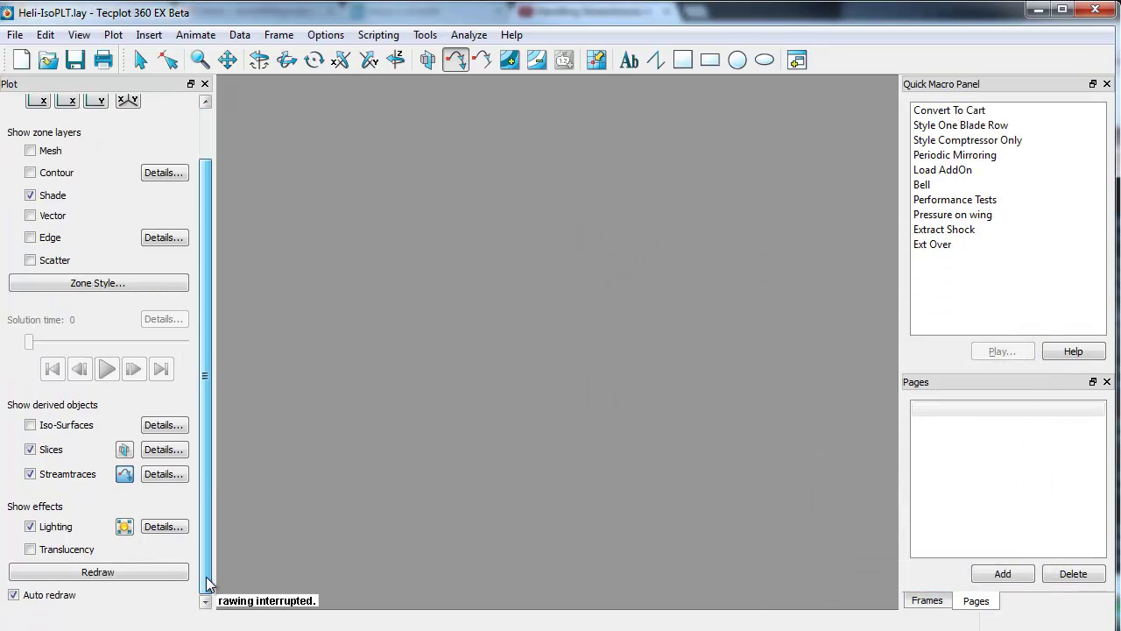
pyautogui.click(147, 574)
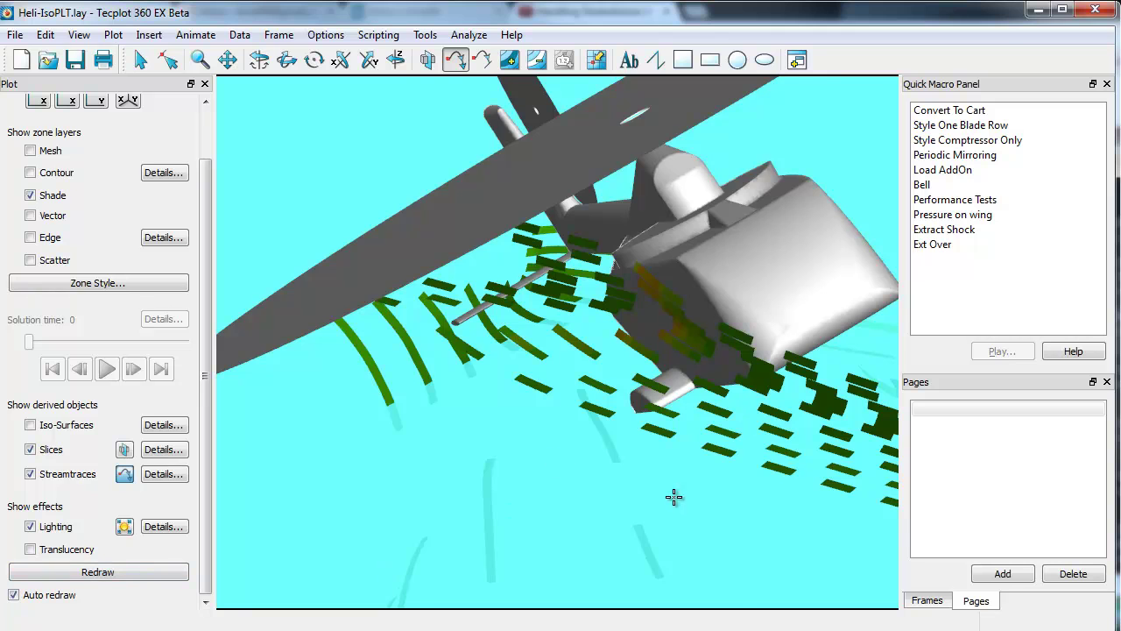
pyautogui.moveTo(673, 496); pyautogui.dragTo(785, 368)
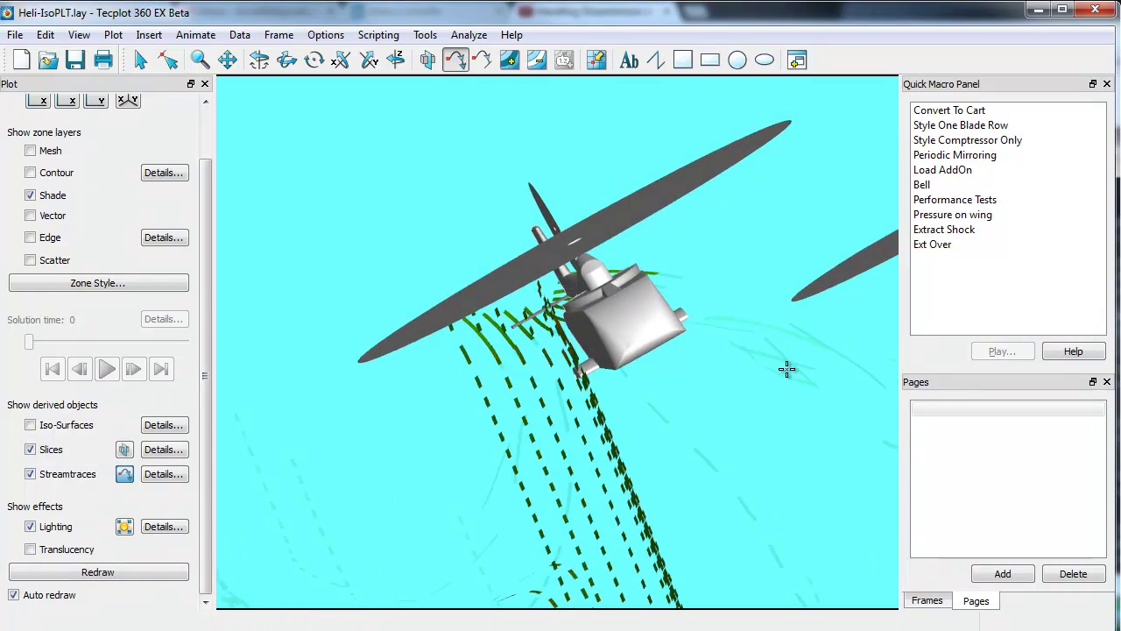
pyautogui.moveTo(730, 425); pyautogui.dragTo(706, 412)
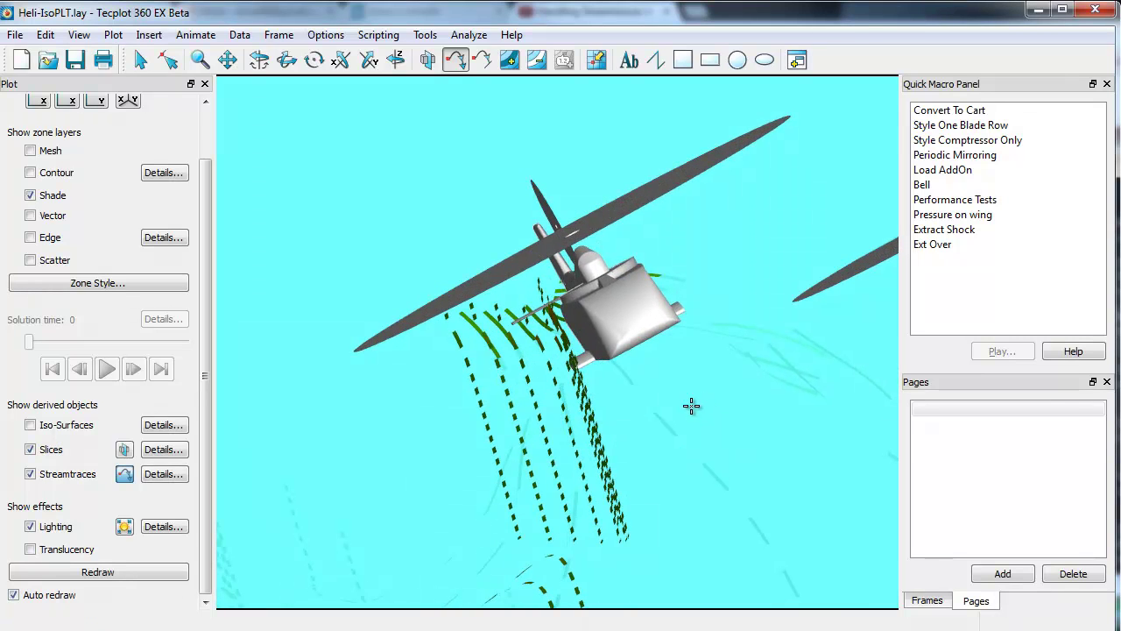
pyautogui.moveTo(695, 335); pyautogui.dragTo(672, 307)
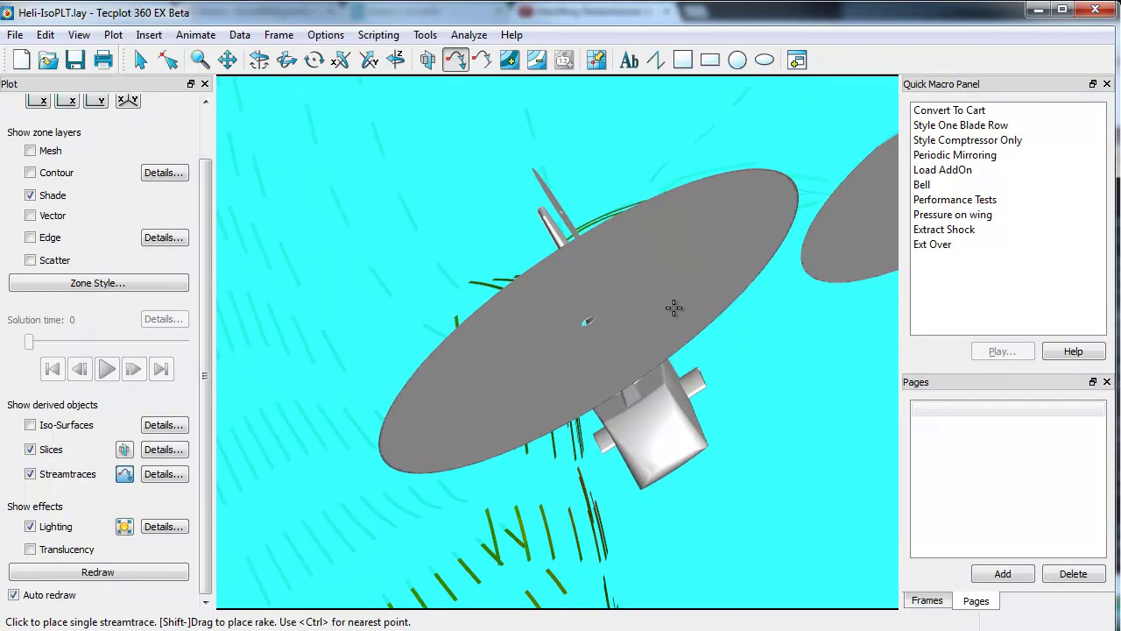
# Step: Select the main rotor zone with the selector tool
pyautogui.press('Escape')
pyautogui.click(659, 317)
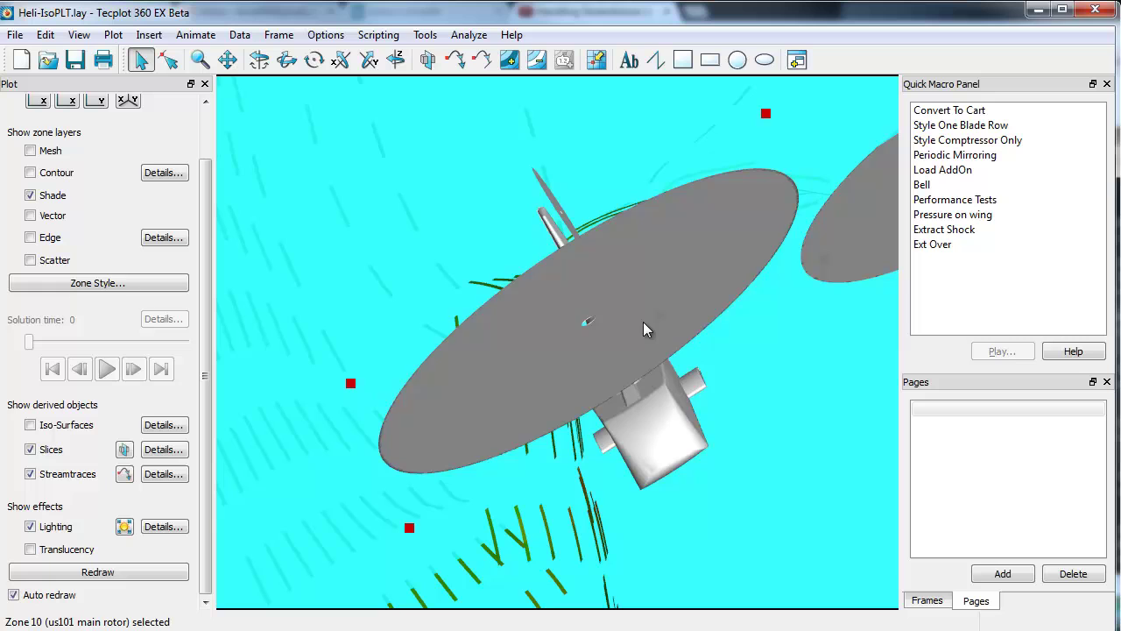
pyautogui.rightClick(642, 322)
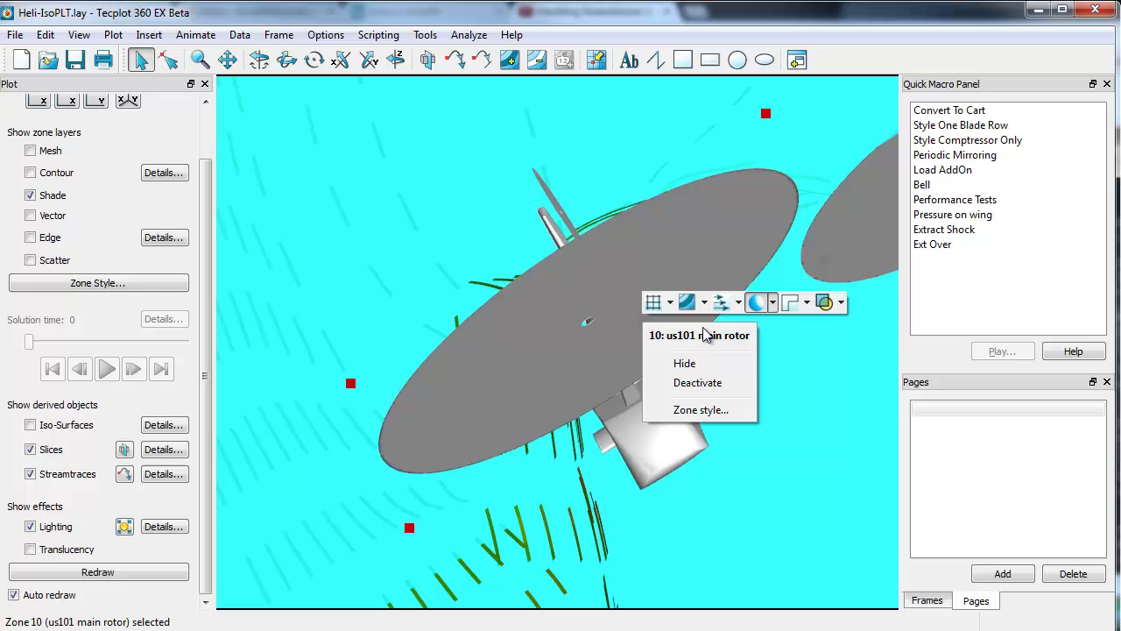
# Step: Set the streamtrace format to Volume Rod on the Placement page of Streamtrace Details
pyautogui.click(171, 481)
pyautogui.click(635, 274)
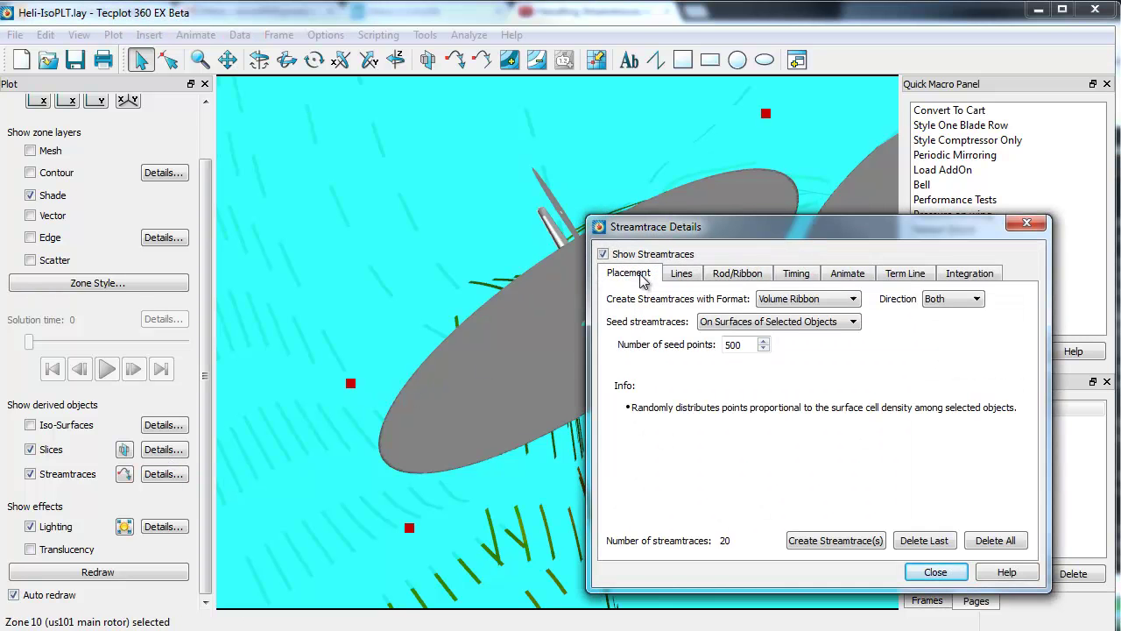
pyautogui.click(814, 302)
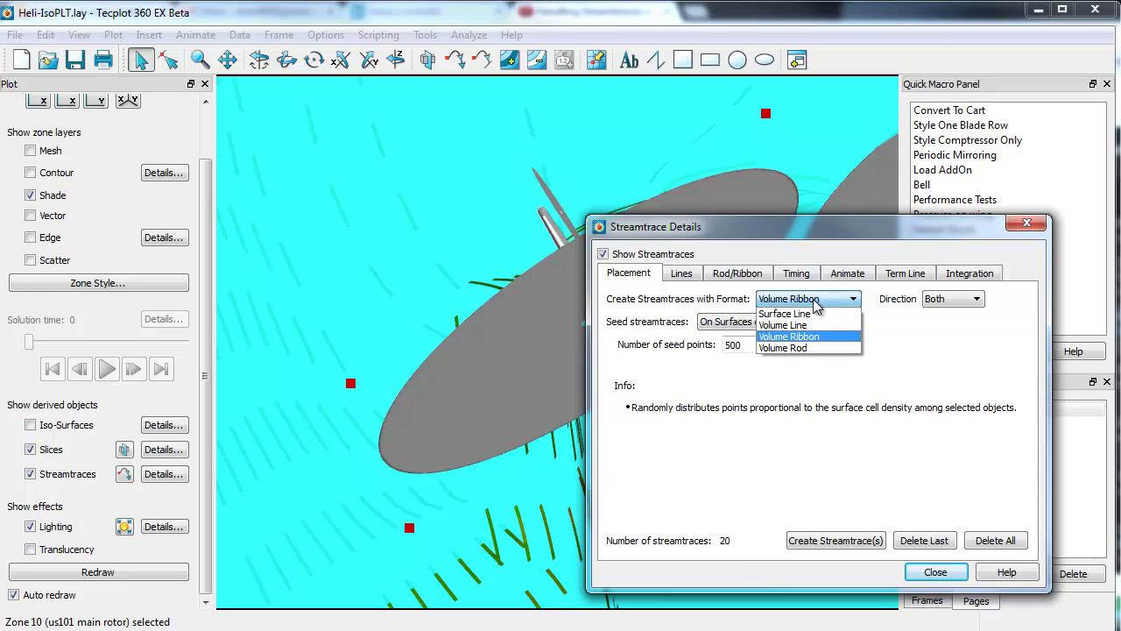
pyautogui.click(810, 351)
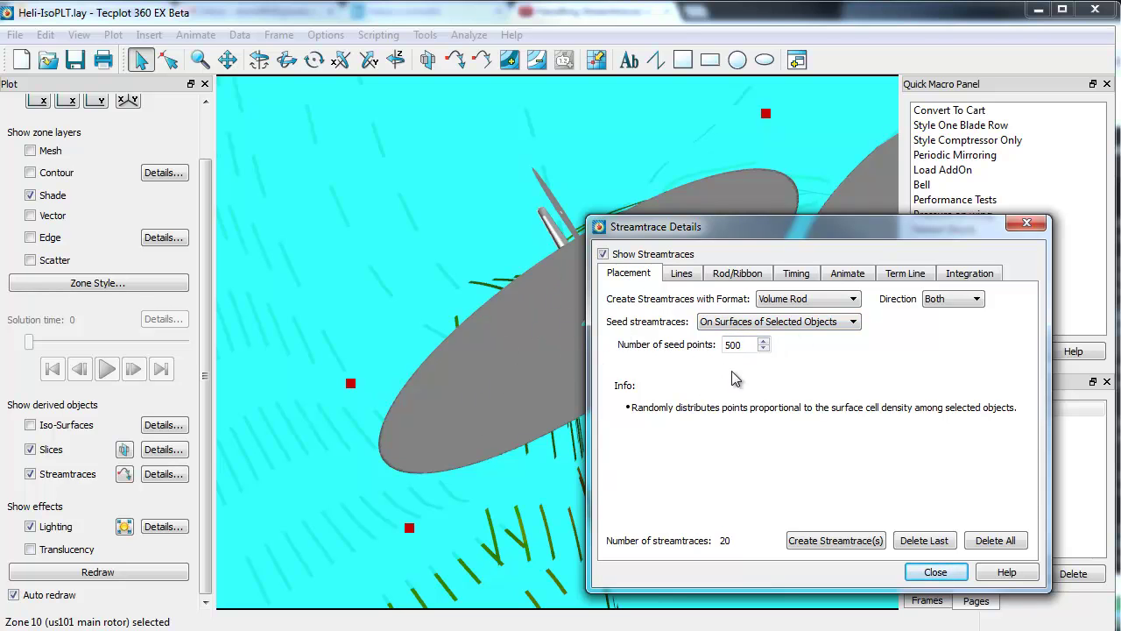
# Step: Replace the 20 streamtraces with 500 volume-rod streamtraces seeded on the main rotor
pyautogui.click(995, 540)
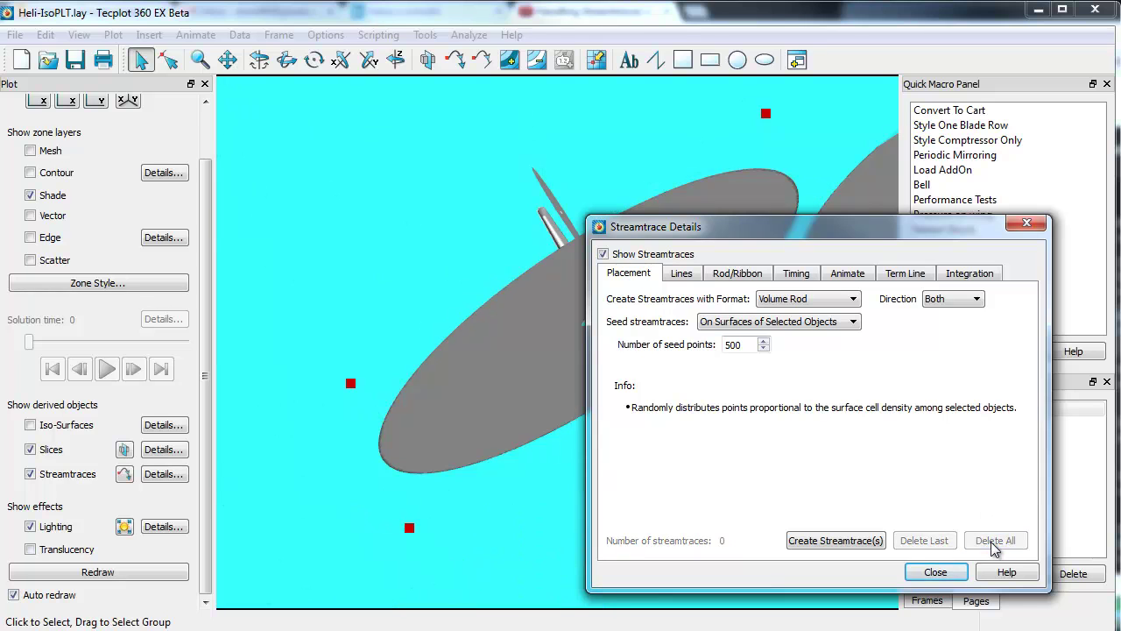
pyautogui.click(837, 540)
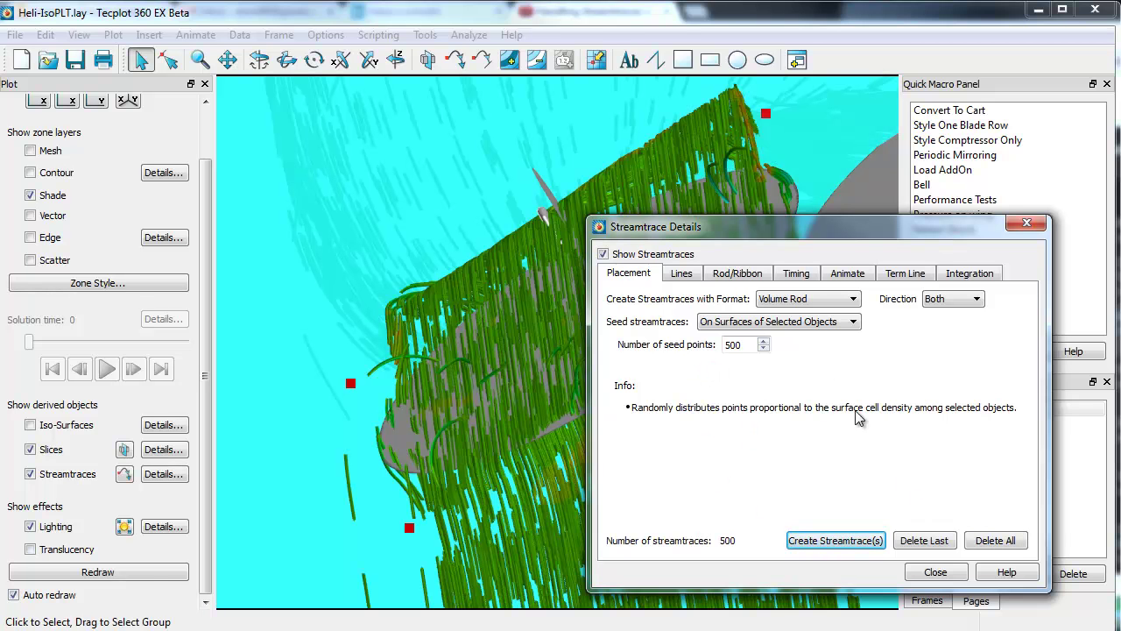
pyautogui.moveTo(836, 230); pyautogui.dragTo(1120, 208)
pyautogui.moveTo(790, 378); pyautogui.dragTo(811, 198, button='middle')
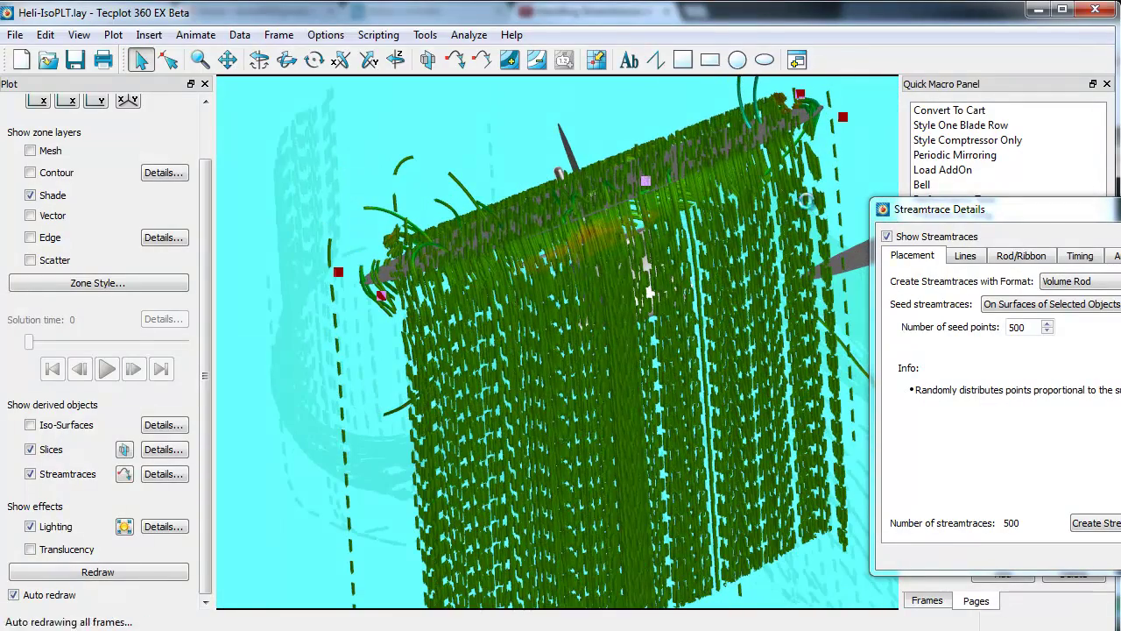
# Step: Turn off the slices and view the rotor rods from below
pyautogui.click(31, 449)
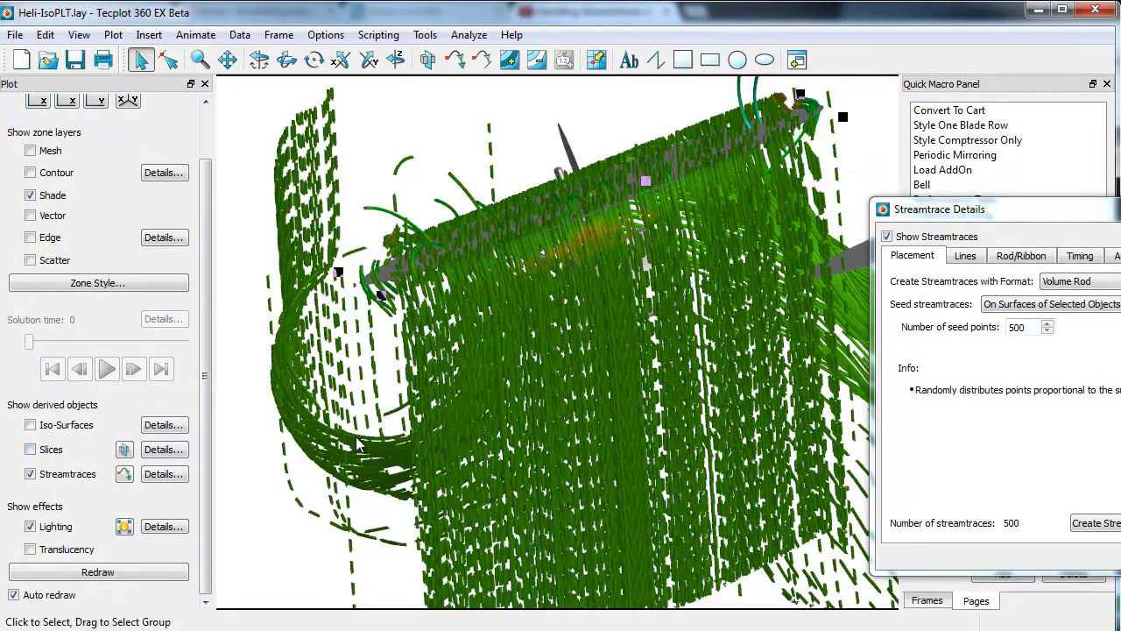
pyautogui.moveTo(648, 377); pyautogui.dragTo(709, 412, button='middle')
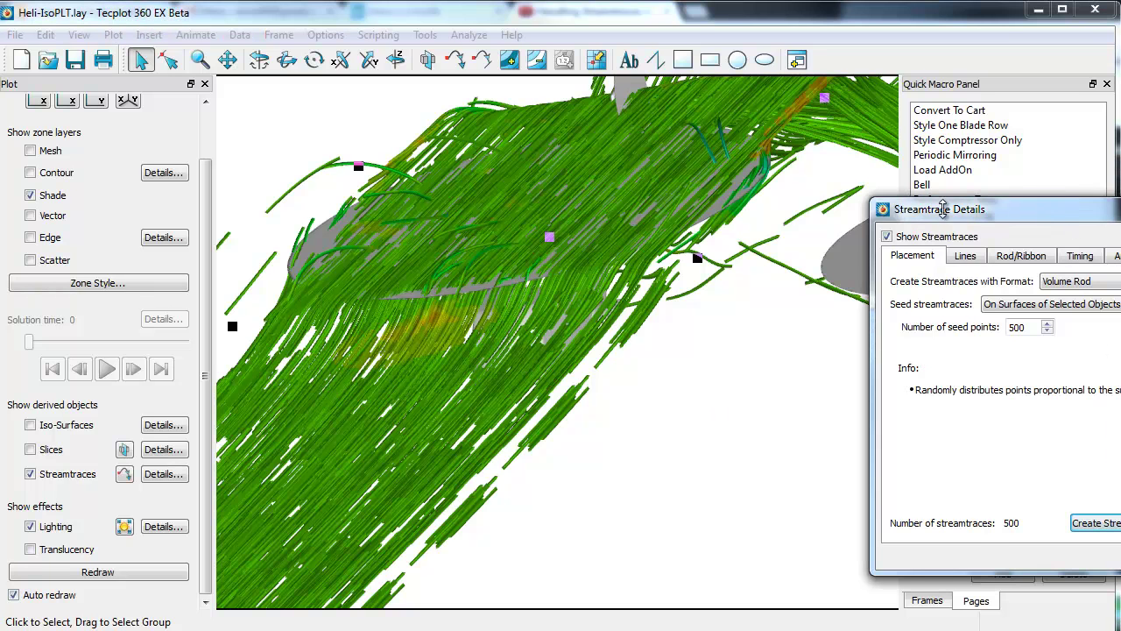
pyautogui.moveTo(1062, 219); pyautogui.dragTo(757, 206)
# Step: Delete all streamtraces and create 10 surface-line streamtraces on the us101 main rotor
pyautogui.click(992, 511)
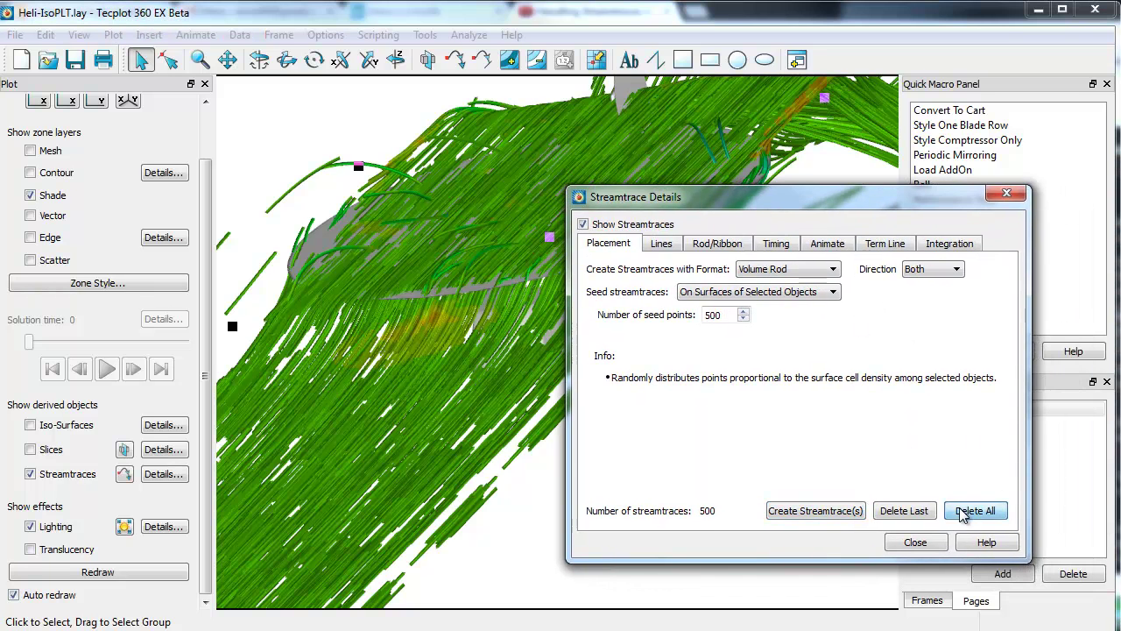
pyautogui.click(915, 542)
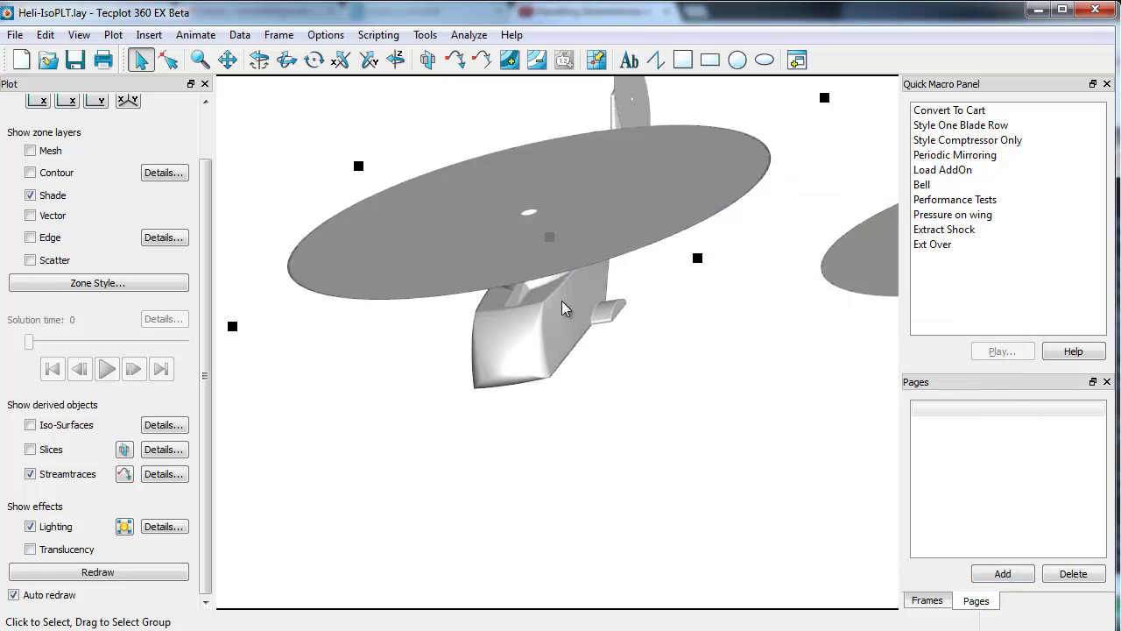
pyautogui.click(478, 251)
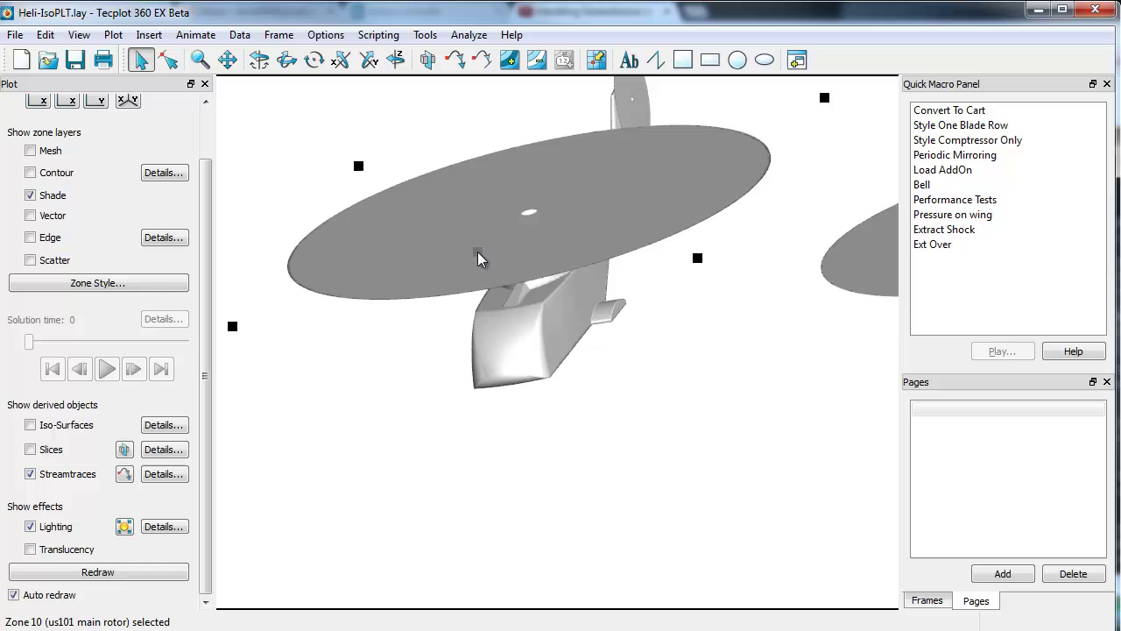
pyautogui.click(166, 475)
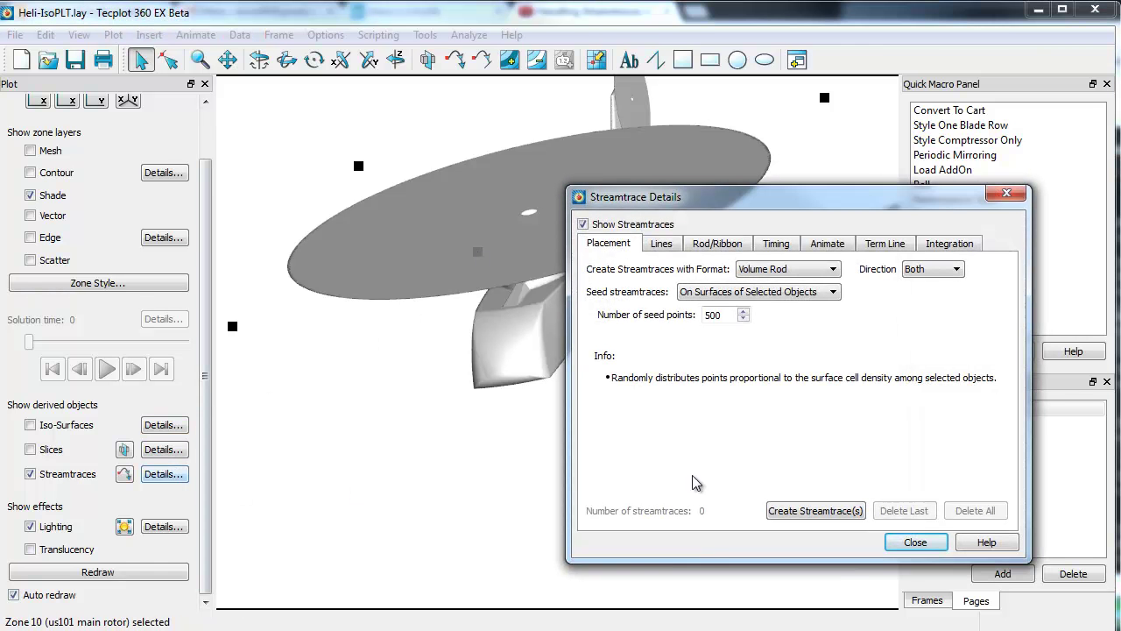
pyautogui.click(807, 272)
pyautogui.click(788, 283)
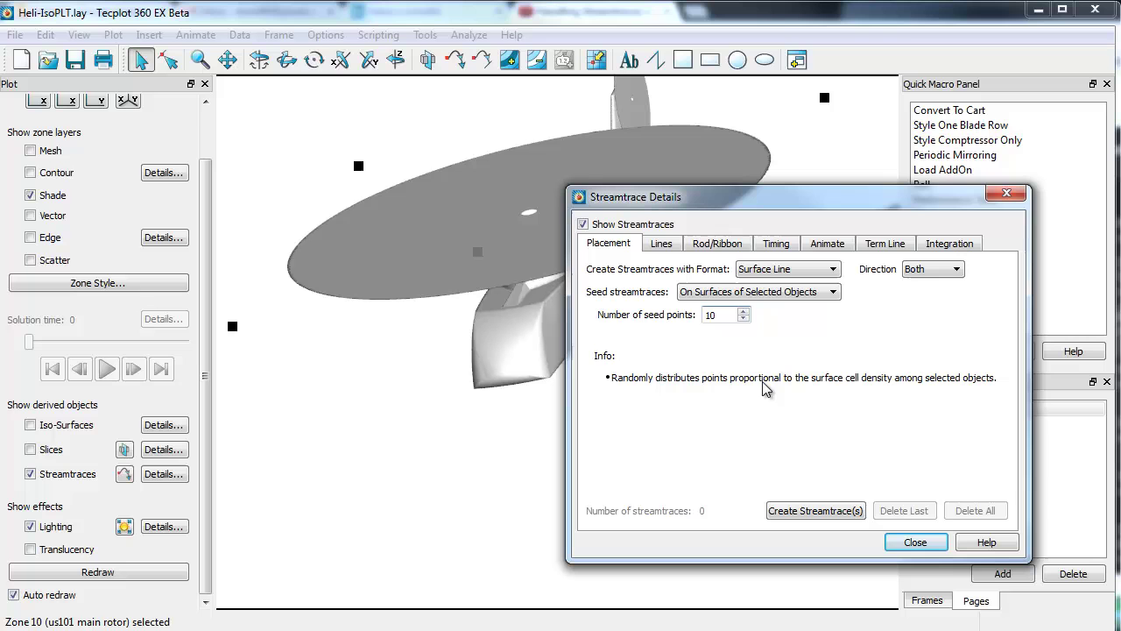
pyautogui.click(841, 512)
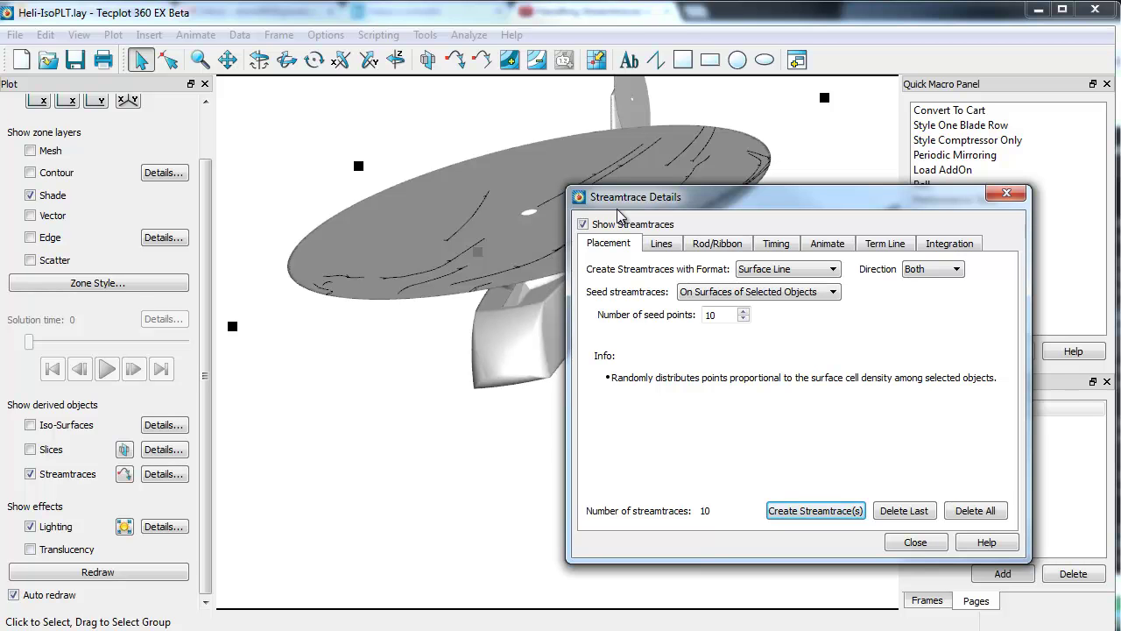
pyautogui.moveTo(495, 288); pyautogui.dragTo(469, 362, button='middle')
# Step: Place a new cyan slice in the plot with the Slices tool
pyautogui.click(124, 449)
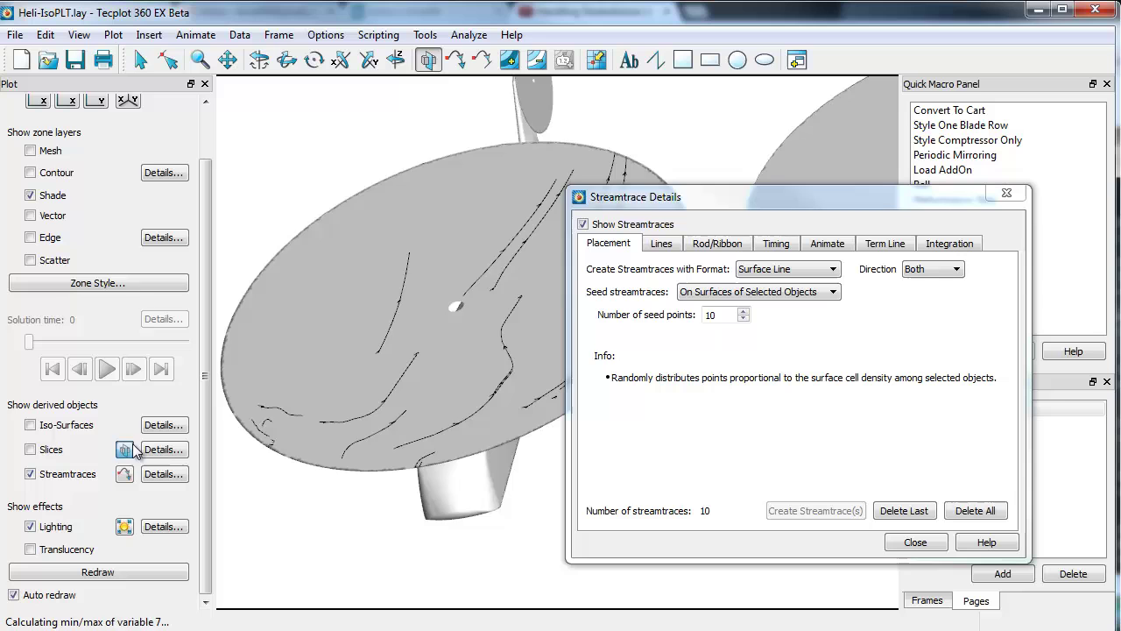
pyautogui.click(353, 116)
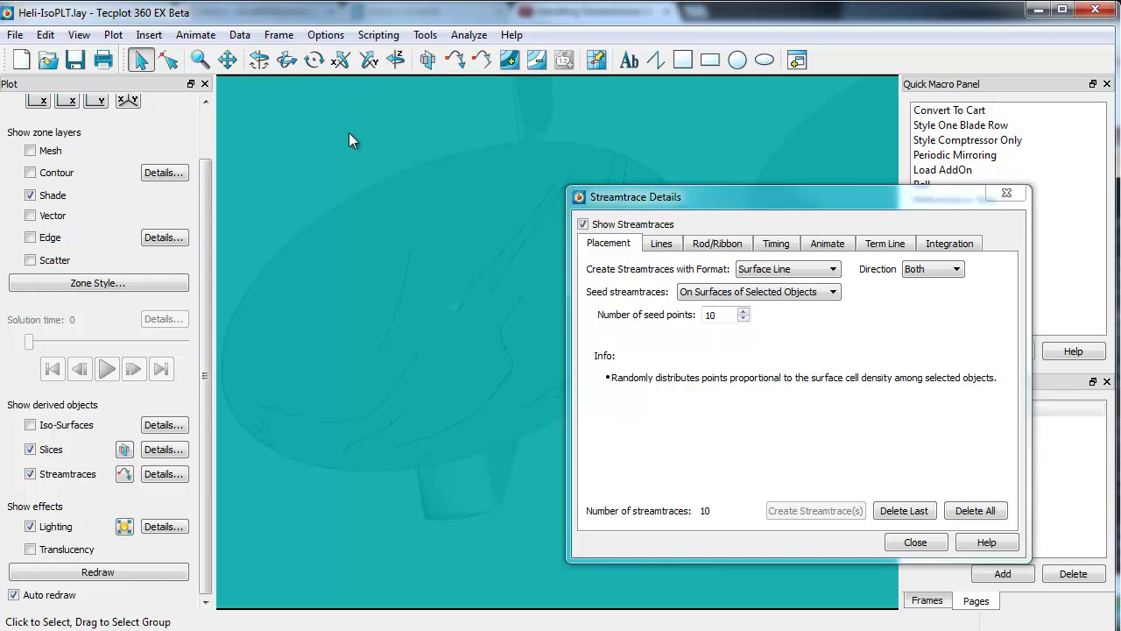
pyautogui.rightClick(349, 133)
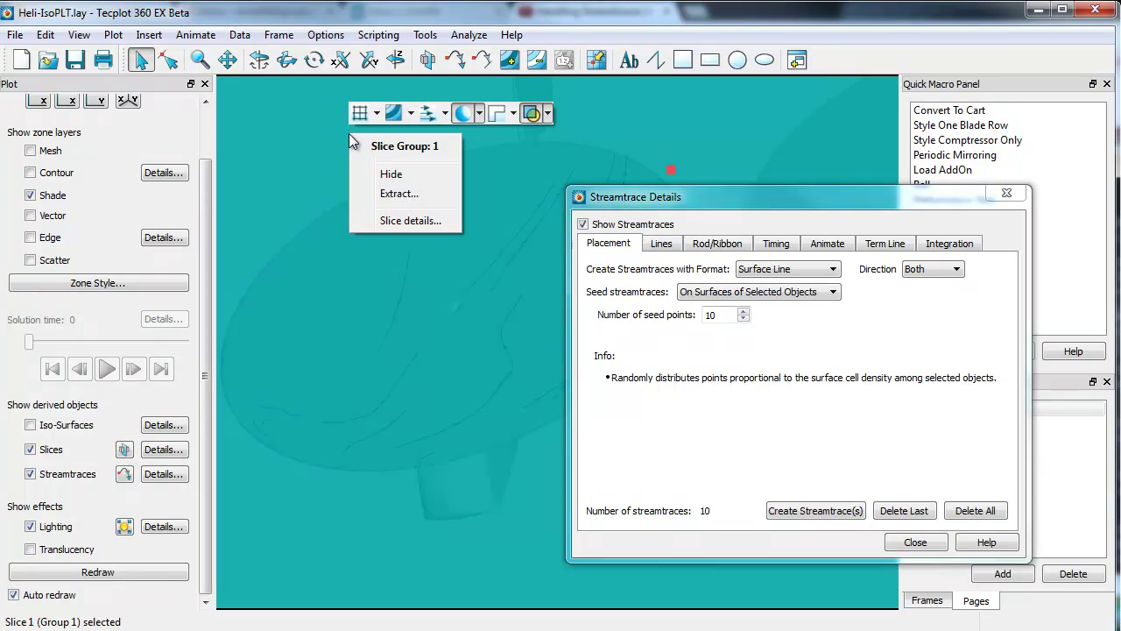
pyautogui.click(785, 334)
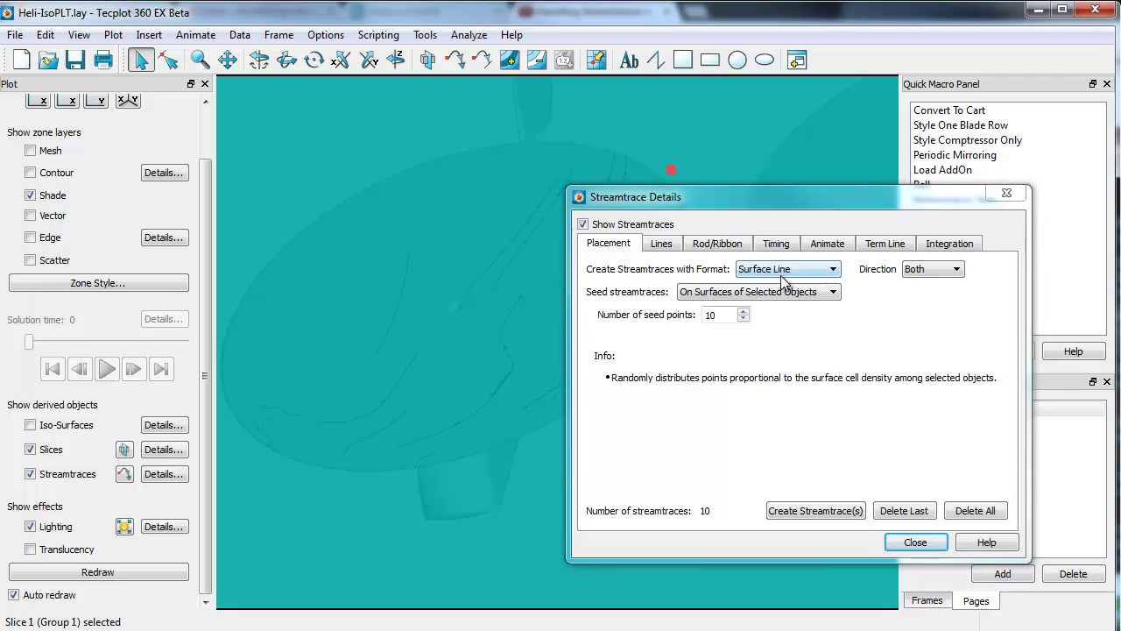
# Step: Create volume-line streamtraces from 1000 seed points, yielding 906 streamtraces
pyautogui.click(784, 272)
pyautogui.click(779, 293)
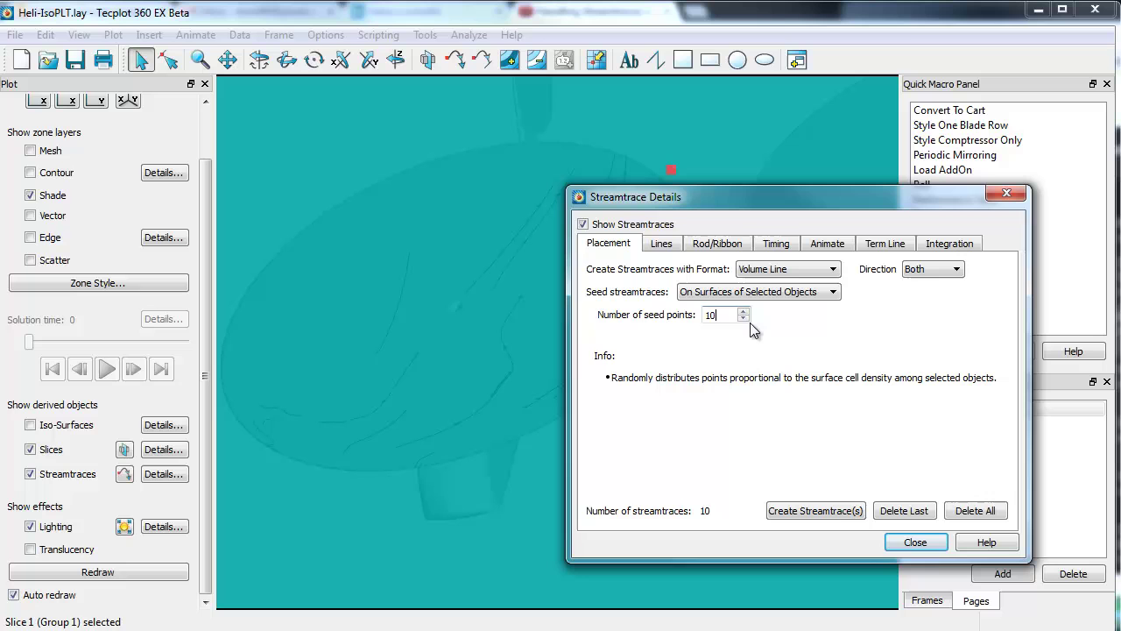
pyautogui.write('00')
pyautogui.click(832, 510)
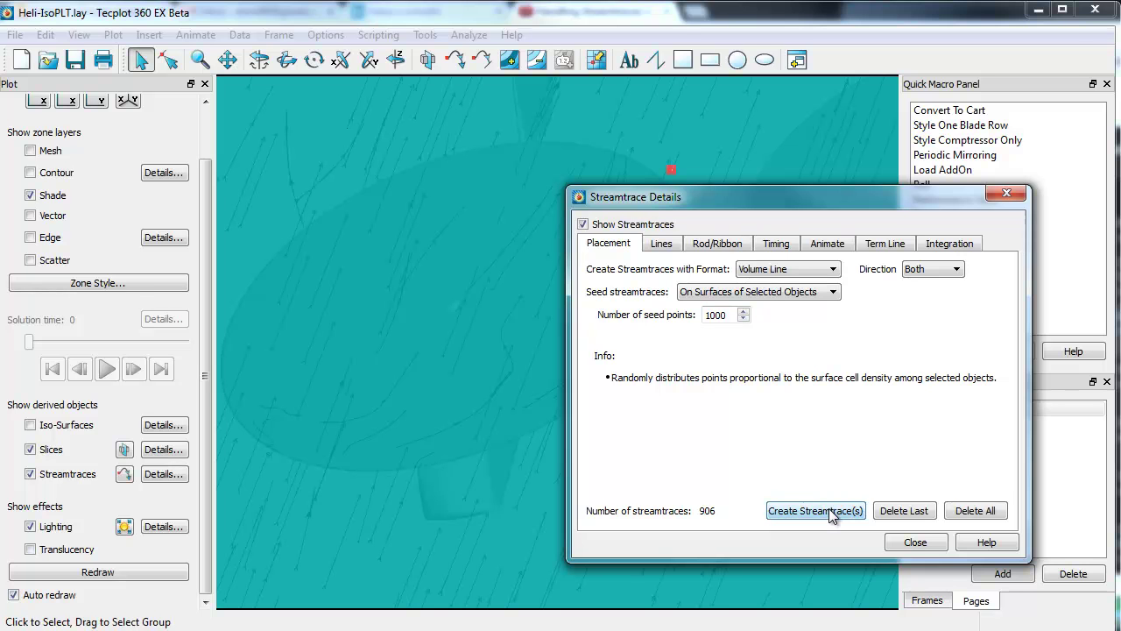
pyautogui.click(465, 398)
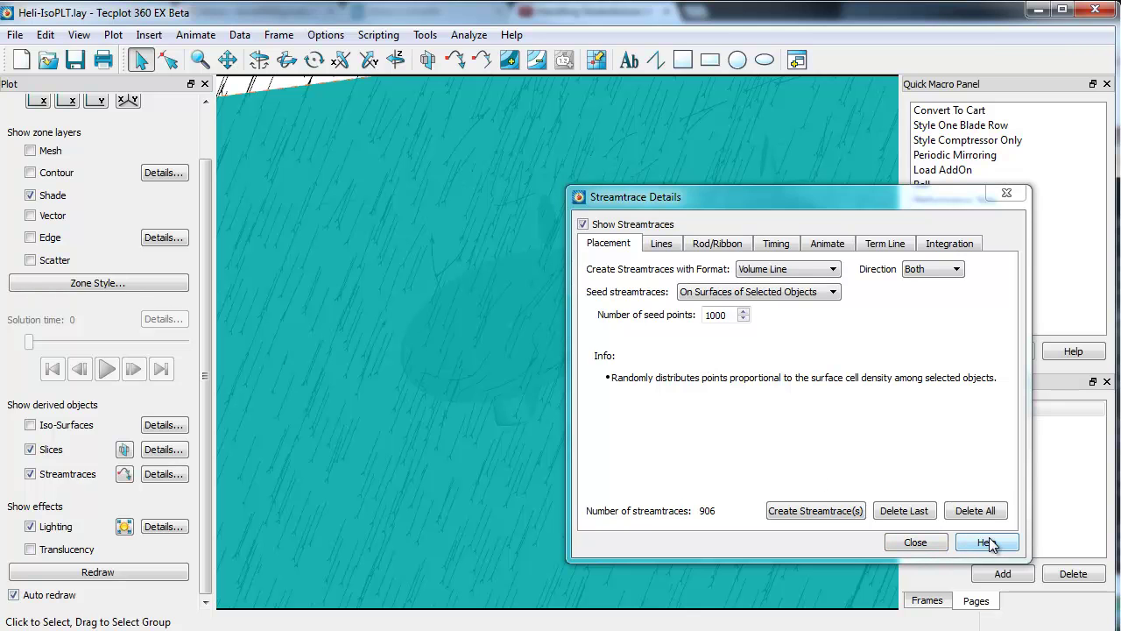
# Step: Turn off the cyan slice and show both helicopters' rotor discs among the volume lines
pyautogui.click(932, 542)
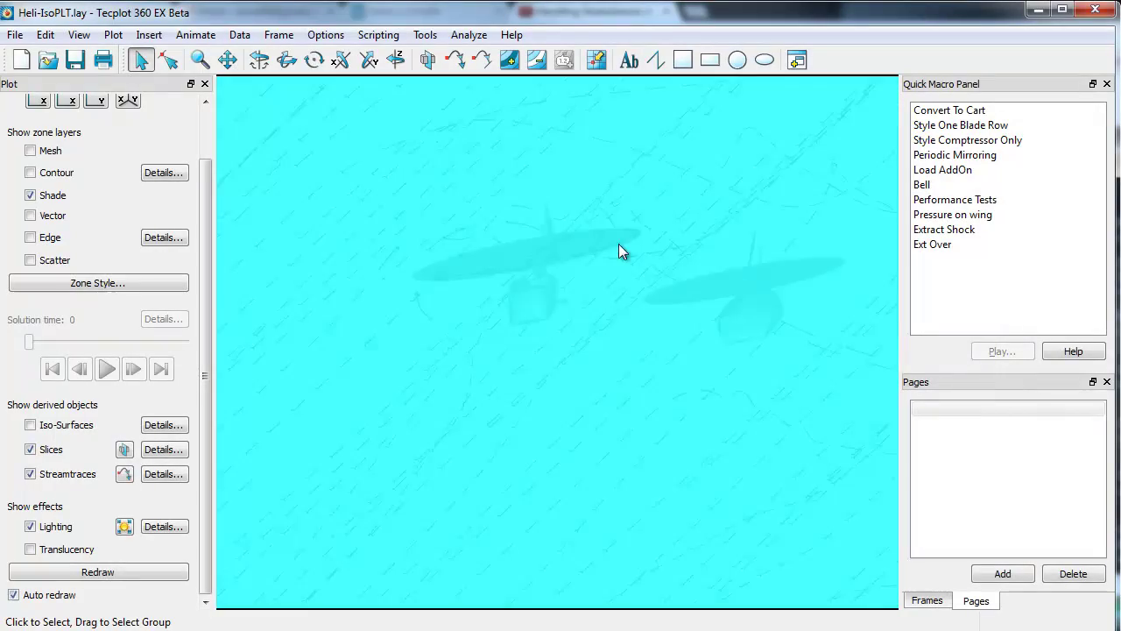
pyautogui.moveTo(618, 252); pyautogui.dragTo(686, 271, button='middle')
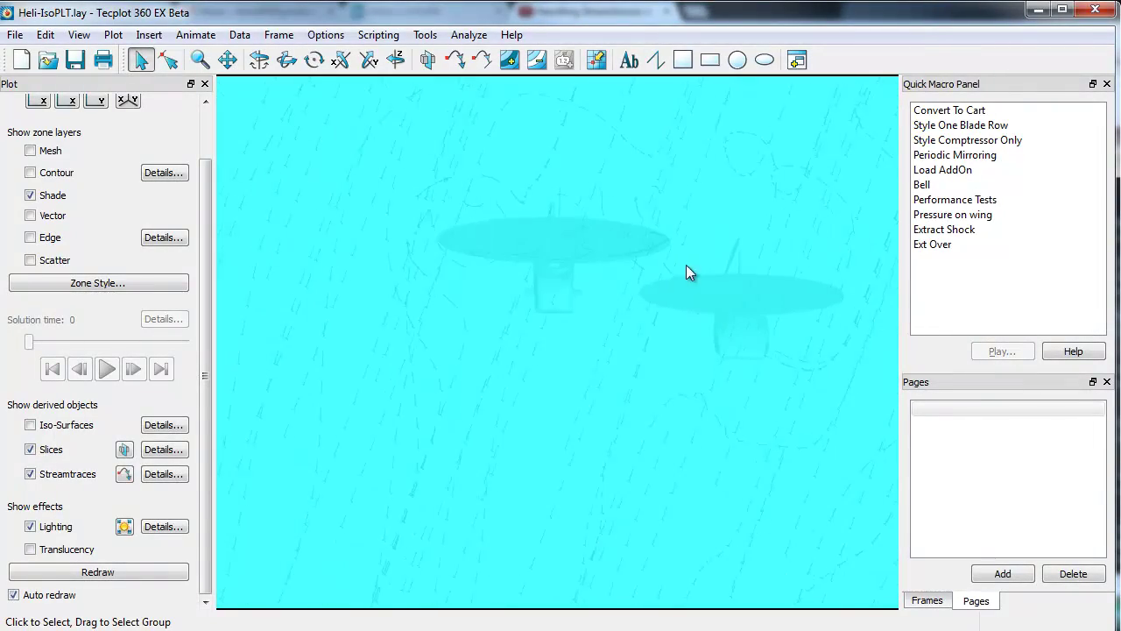
pyautogui.click(31, 449)
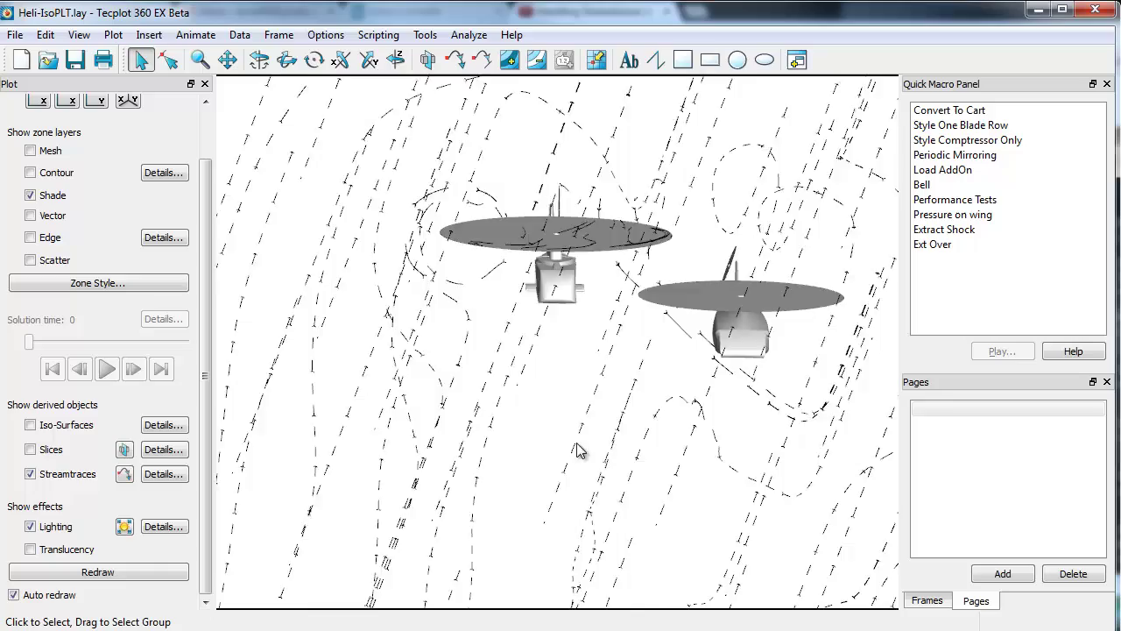
pyautogui.moveTo(578, 451)
pyautogui.mouseDown(button='middle')
pyautogui.moveTo(530, 376)
pyautogui.moveTo(561, 430)
pyautogui.moveTo(701, 303)
pyautogui.moveTo(528, 408)
pyautogui.moveTo(653, 458)
pyautogui.moveTo(656, 473)
pyautogui.moveTo(566, 435)
pyautogui.mouseUp(button='middle')
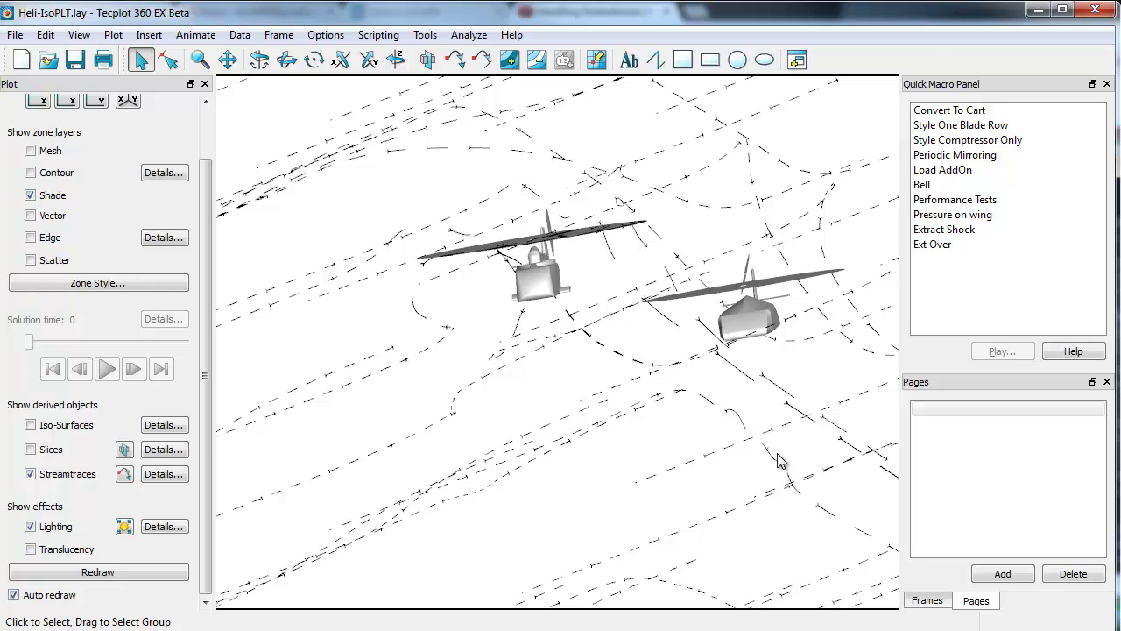
pyautogui.moveTo(636, 353); pyautogui.dragTo(592, 382, button='middle')
# Step: Attempt to extract the streamtraces as zones and dismiss the failure message
pyautogui.rightClick(590, 378)
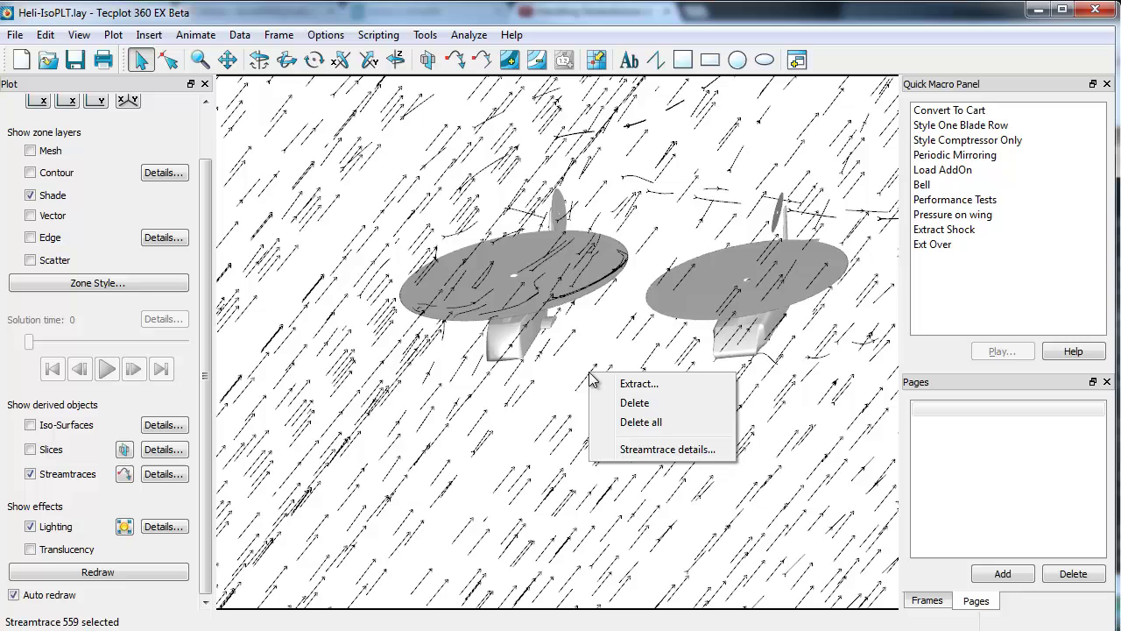
pyautogui.click(636, 384)
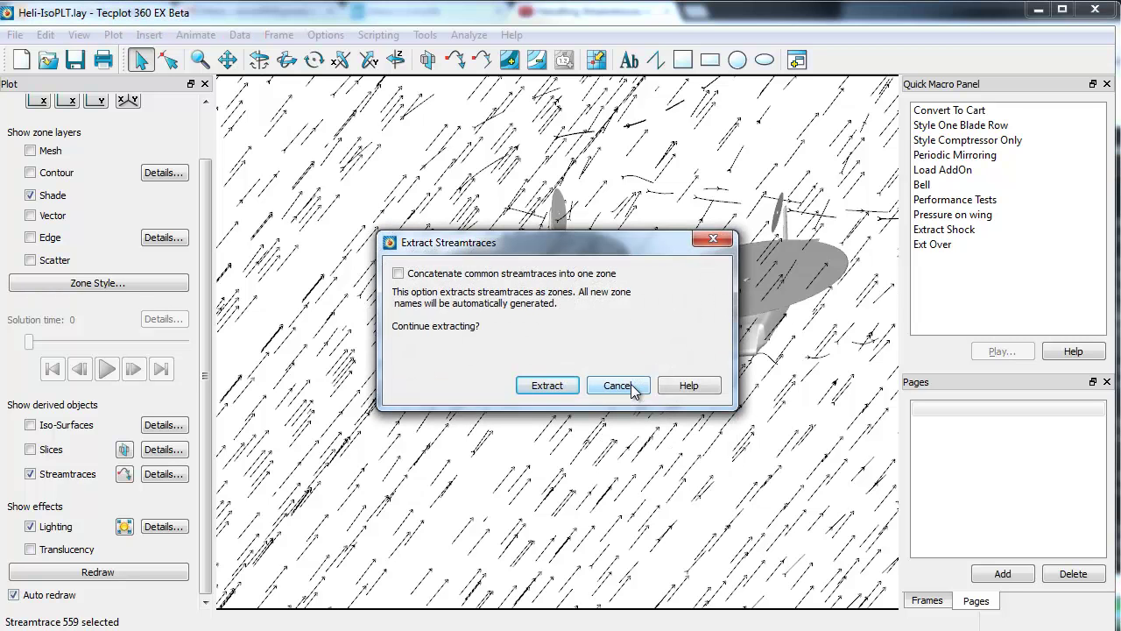
pyautogui.click(565, 386)
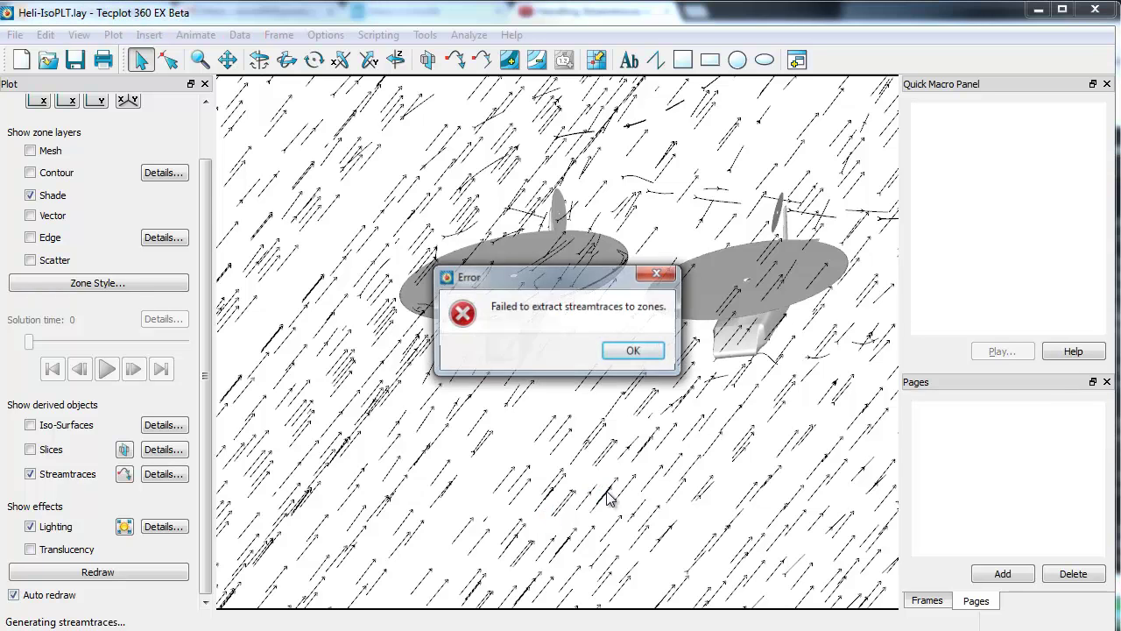
pyautogui.click(646, 348)
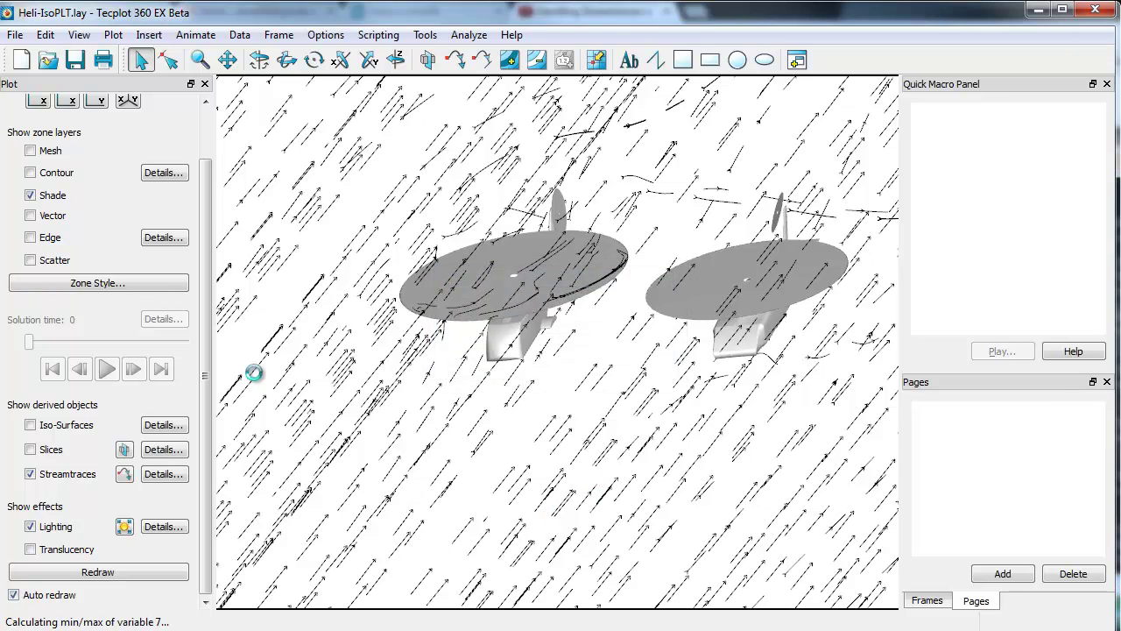
# Step: Review the zone list in Zone Style, then close it
pyautogui.click(143, 285)
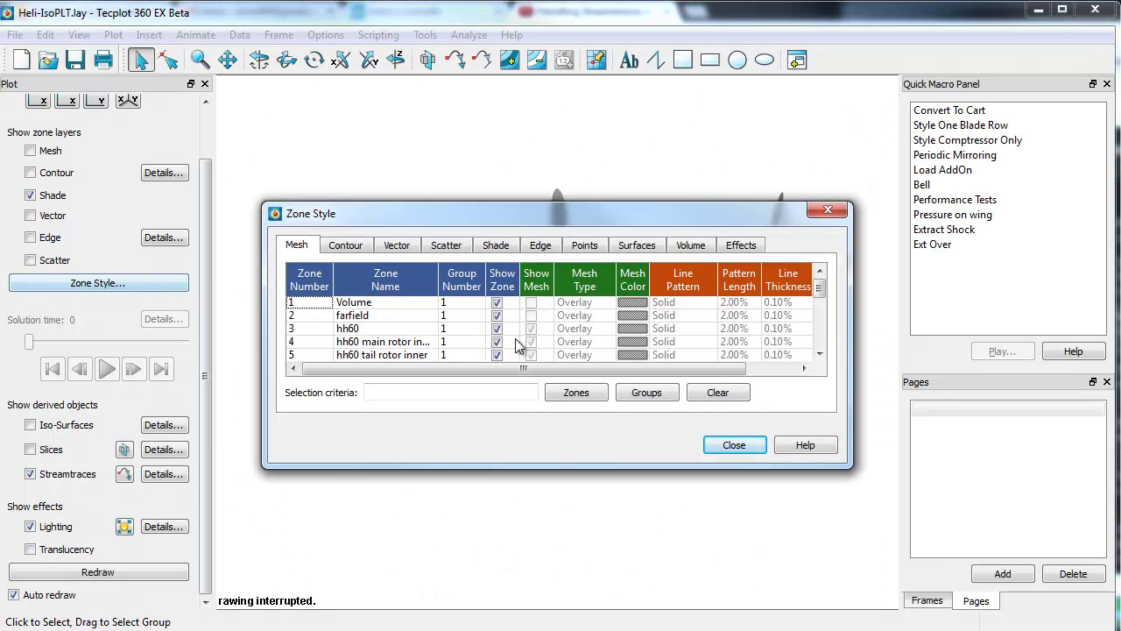
pyautogui.moveTo(820, 289); pyautogui.dragTo(823, 374)
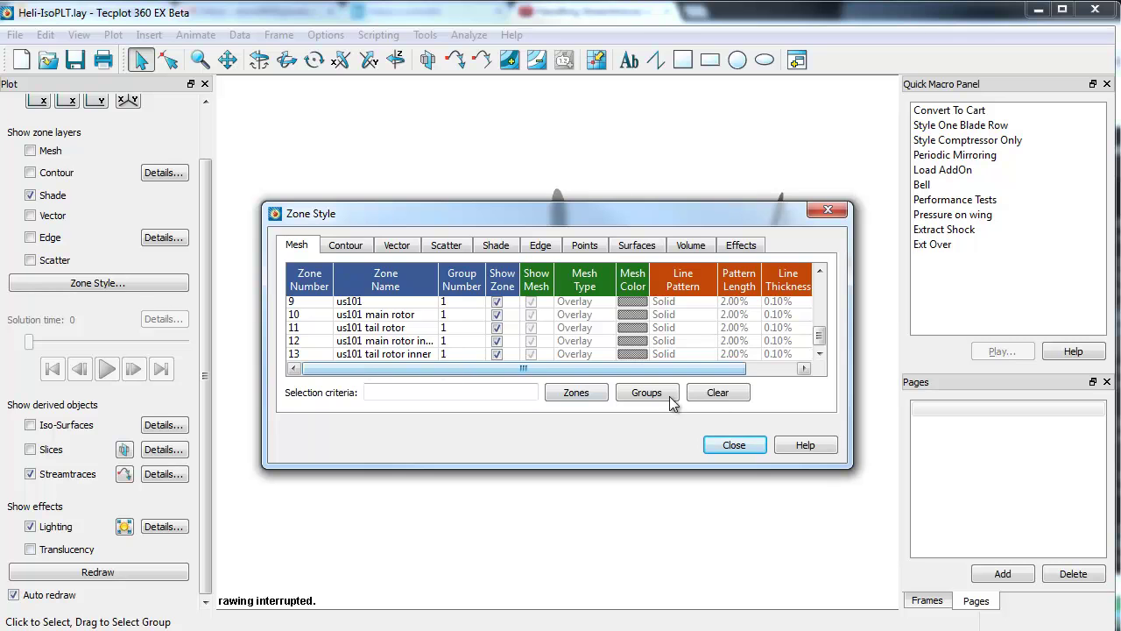
pyautogui.click(734, 444)
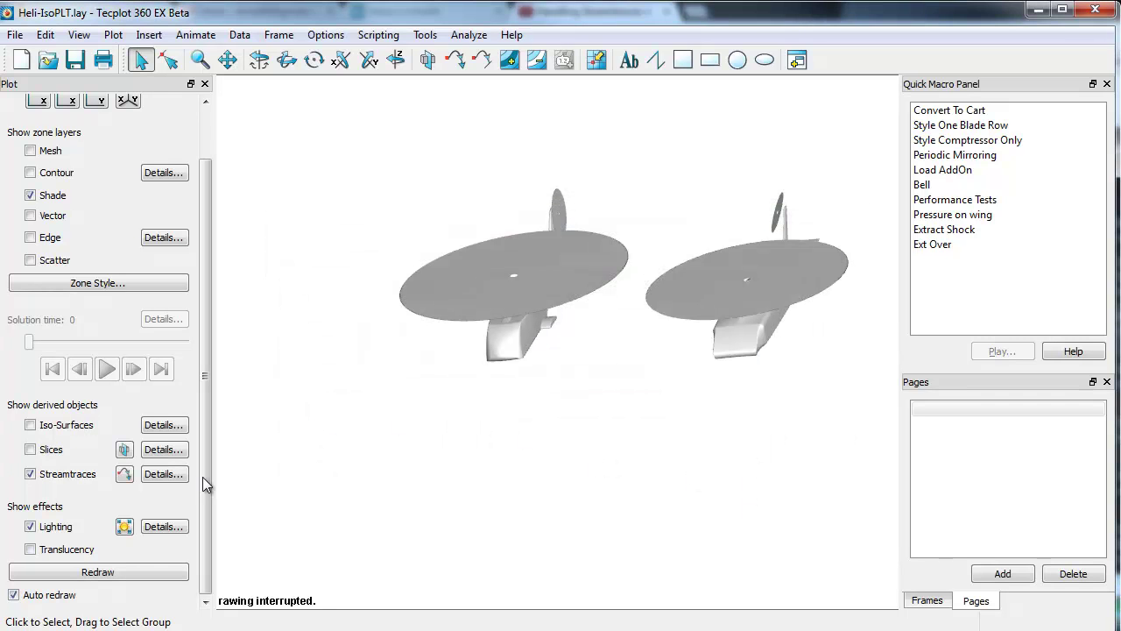
# Step: Delete all 906 streamtraces and set seeding to Using Streamtrace Placement Tool
pyautogui.click(166, 474)
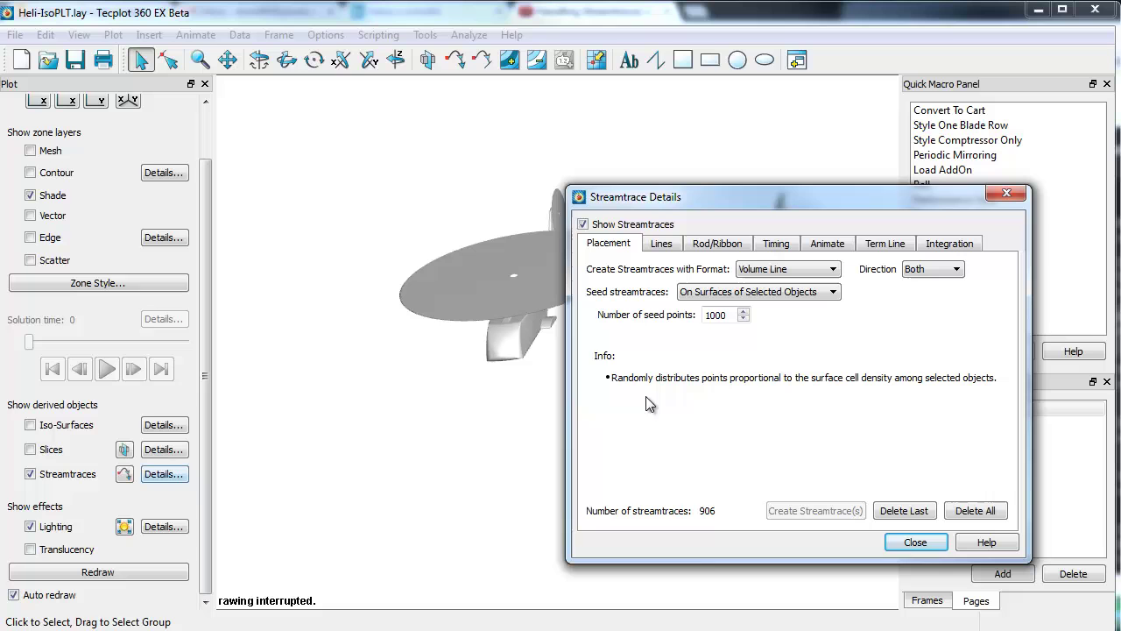
pyautogui.click(909, 508)
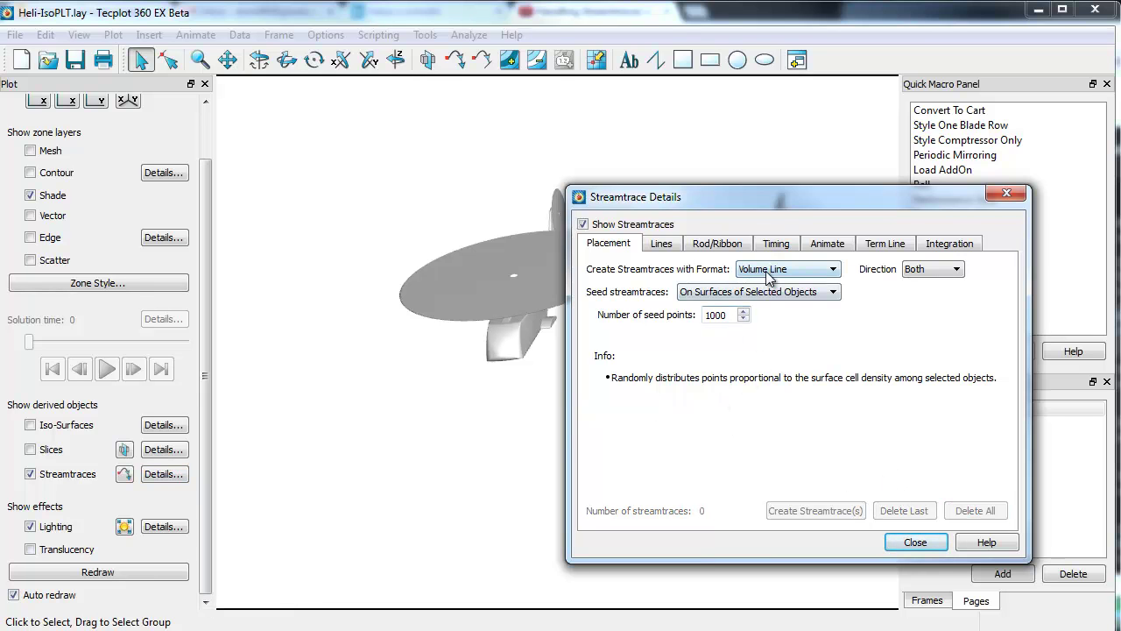
pyautogui.click(750, 293)
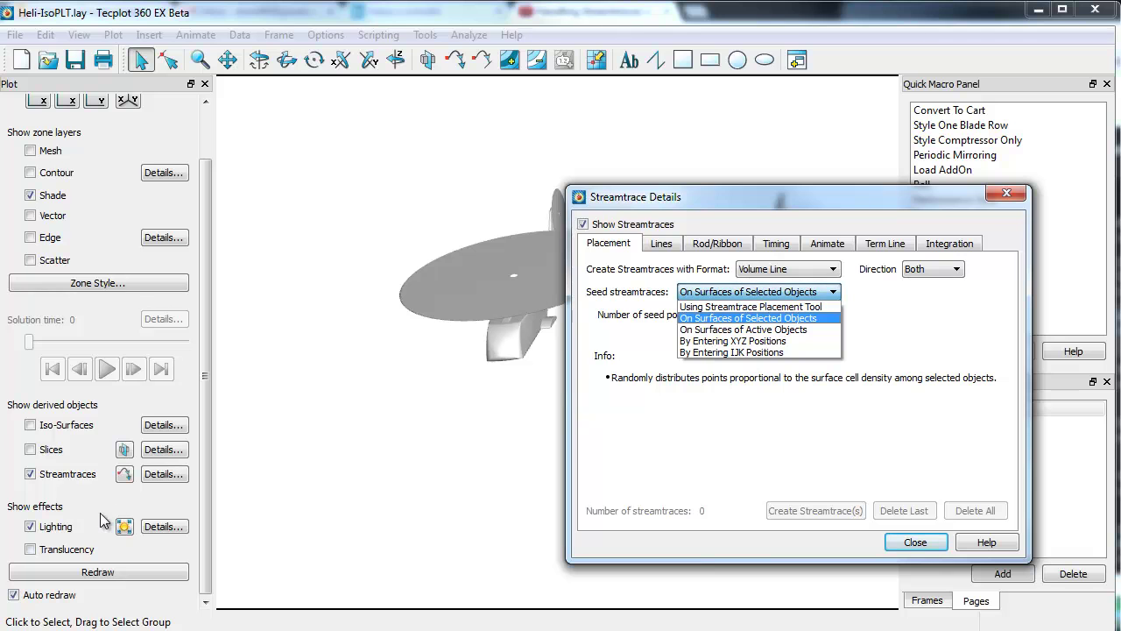
pyautogui.press('Up')
pyautogui.press('Return')
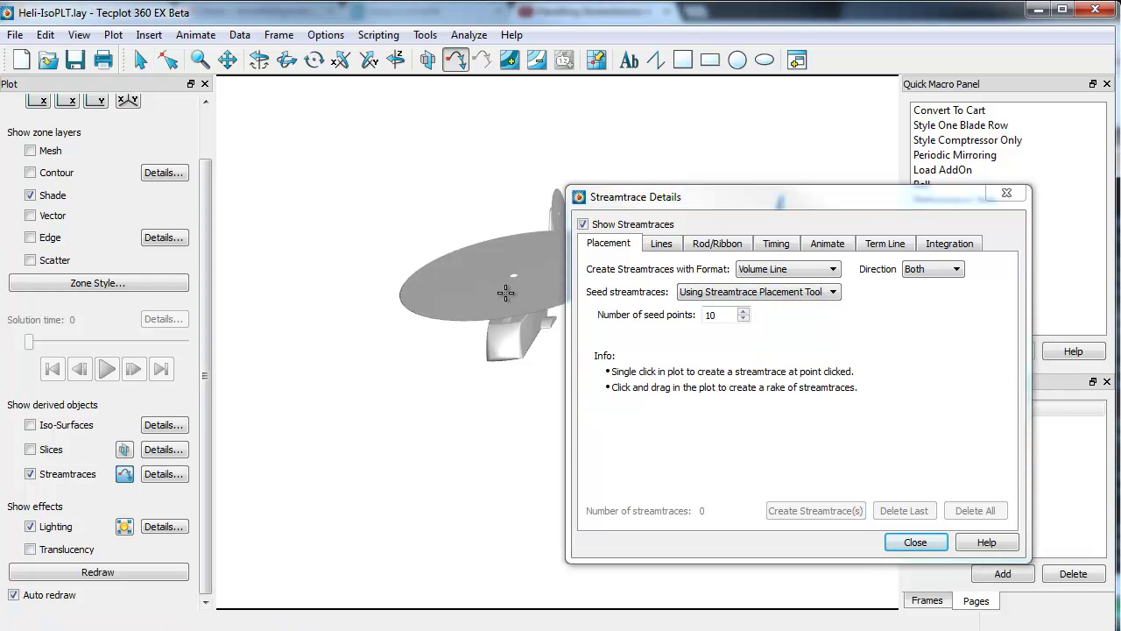
# Step: Drag two 10-point rakes beside the first helicopter, adding 20 streamtraces
pyautogui.moveTo(508, 255); pyautogui.dragTo(459, 284)
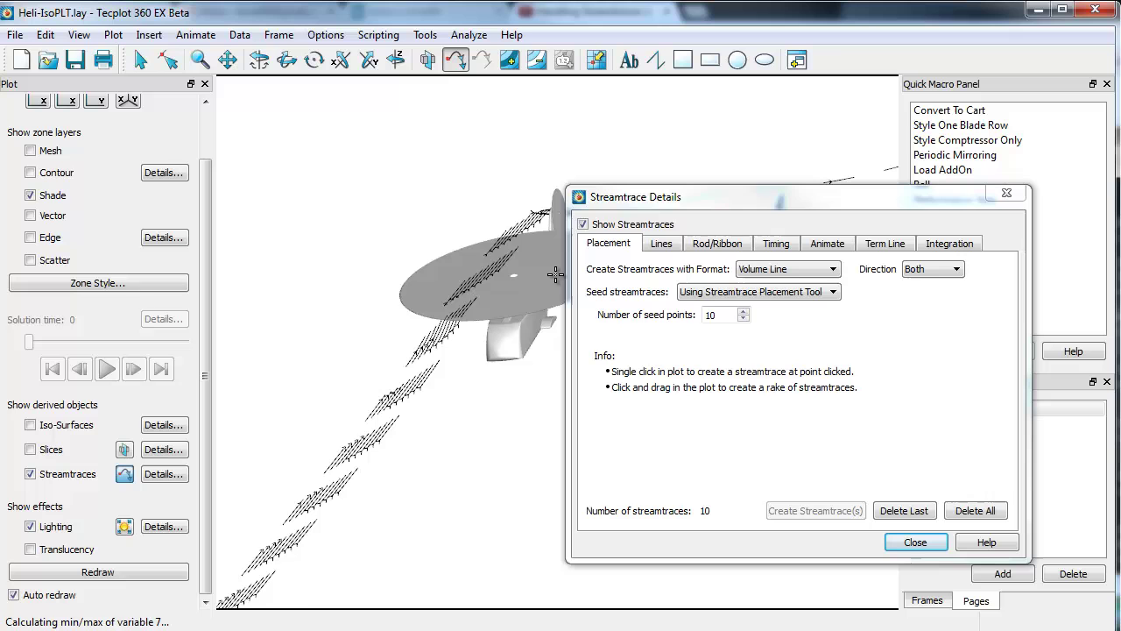
pyautogui.moveTo(555, 275); pyautogui.dragTo(551, 273)
pyautogui.moveTo(552, 272); pyautogui.dragTo(550, 265, button='middle')
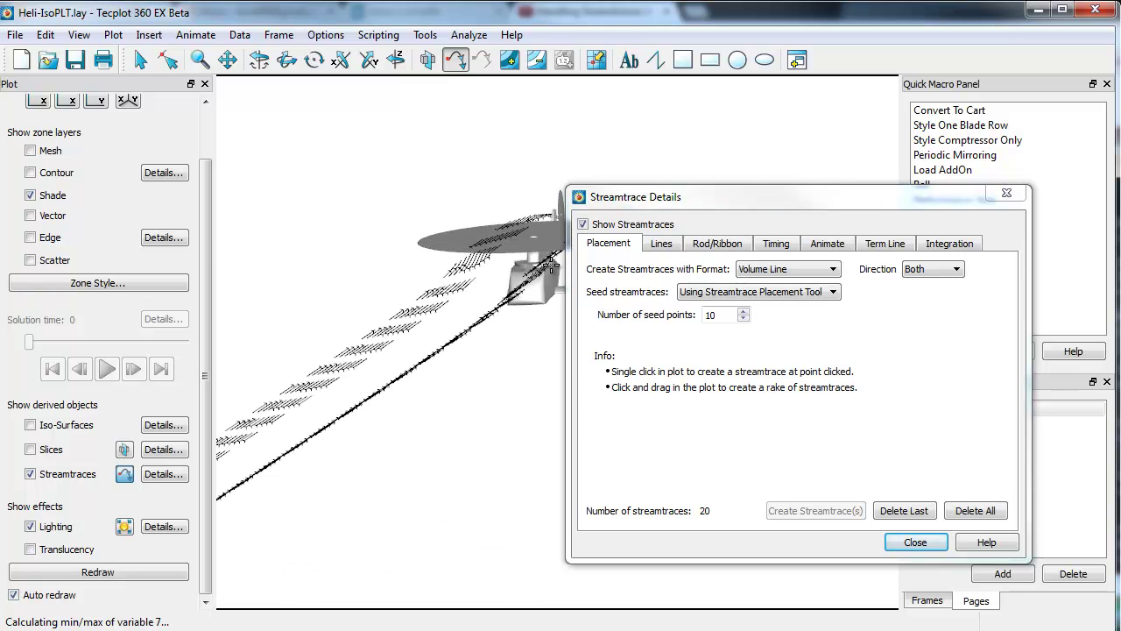
# Step: Extract the 20 rake streamtraces as zones
pyautogui.press('s')
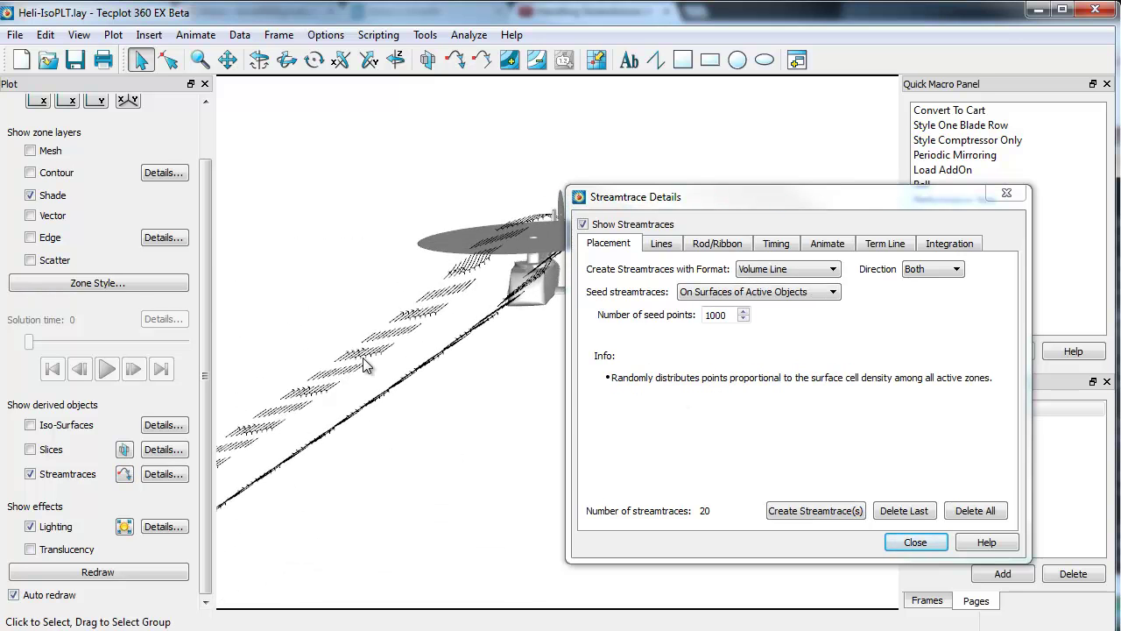
pyautogui.rightClick(364, 361)
pyautogui.click(395, 364)
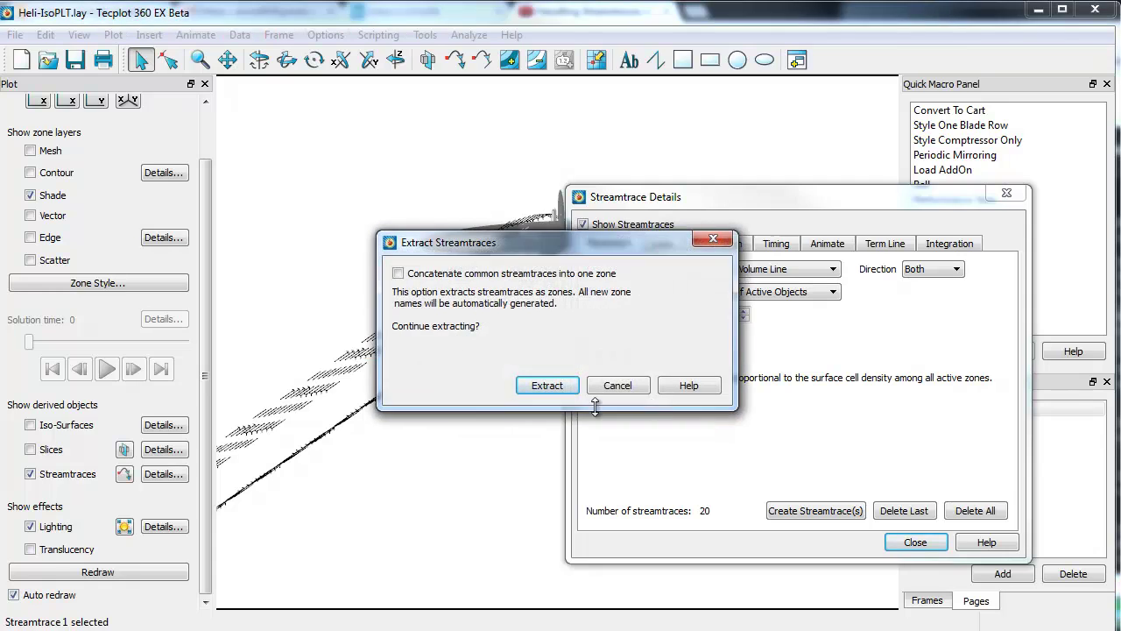
pyautogui.click(546, 385)
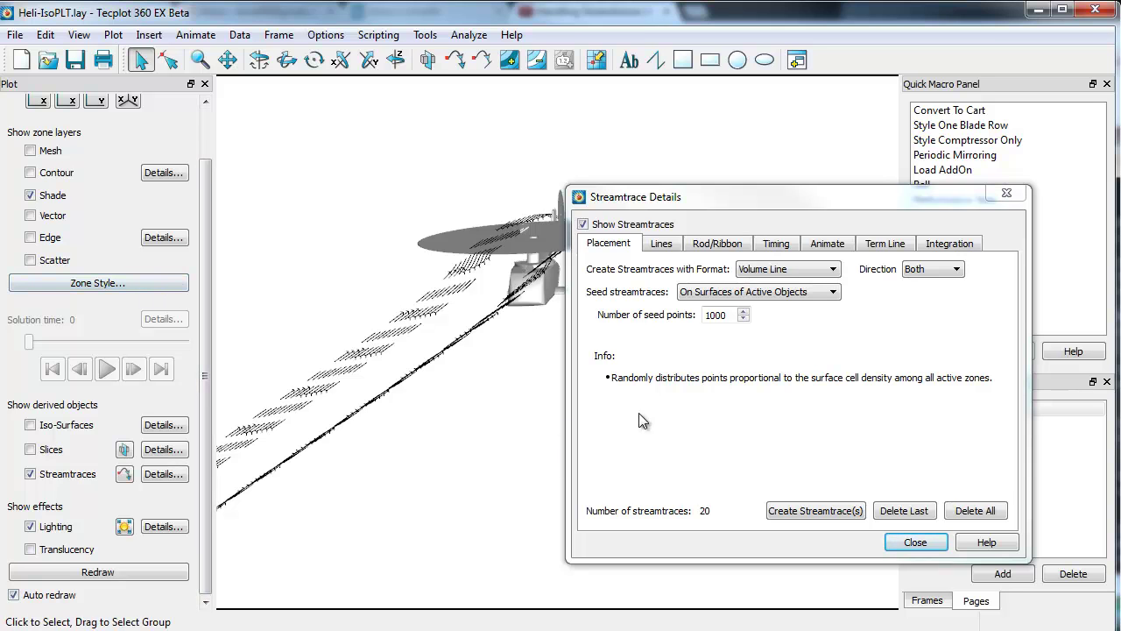
# Step: Check the new zones in Zone Style, close Streamtrace Details, and show both helicopters
pyautogui.click(149, 283)
pyautogui.moveTo(820, 285); pyautogui.dragTo(821, 335)
pyautogui.click(740, 449)
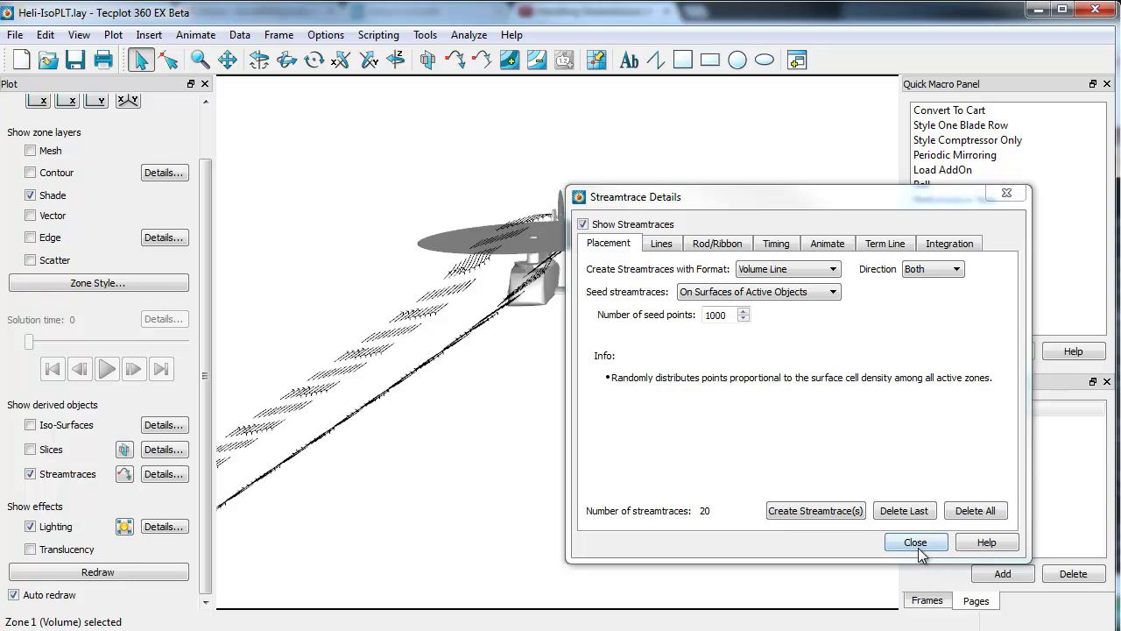
pyautogui.click(916, 543)
pyautogui.moveTo(611, 423); pyautogui.dragTo(652, 254, button='middle')
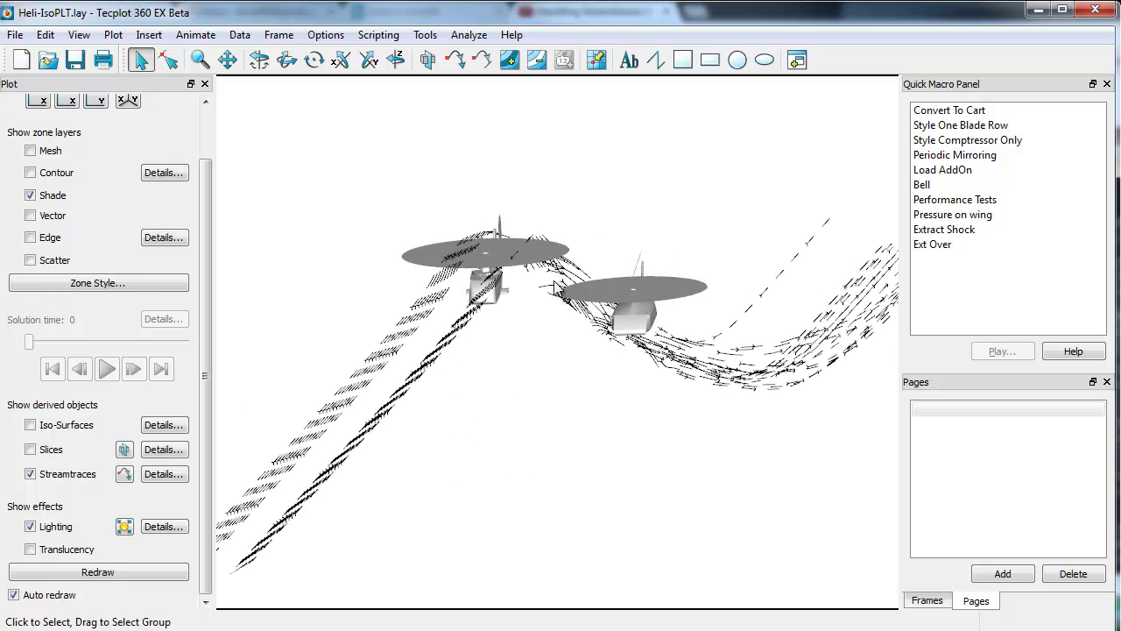
# Step: Open Calculate Particle Paths and Streaklines from Analyze and enable Particles Have Mass
pyautogui.click(466, 35)
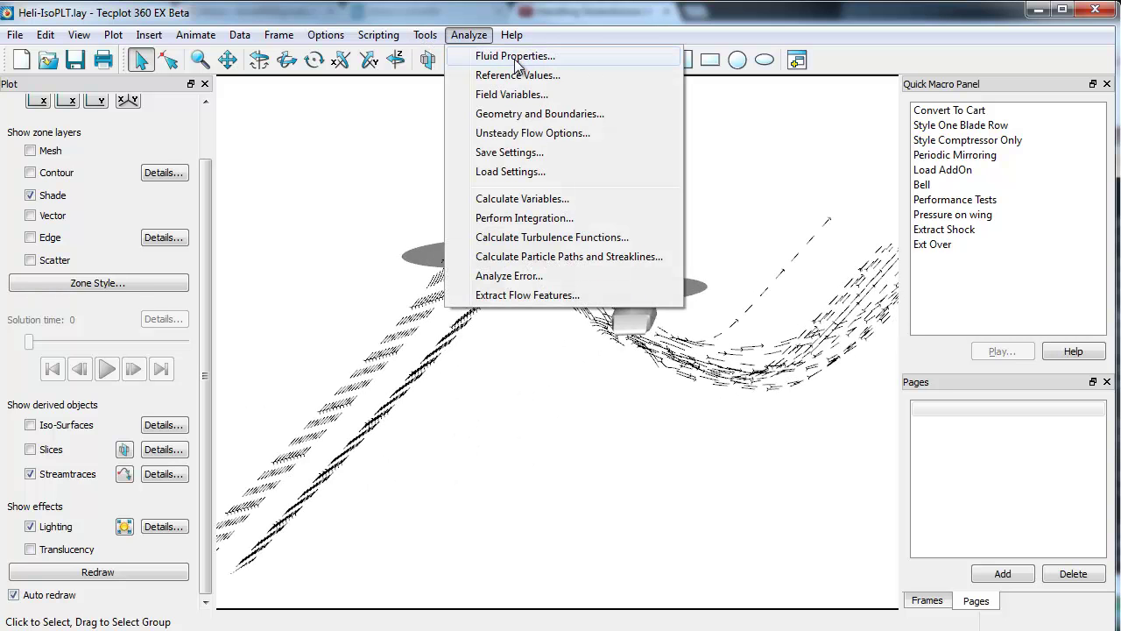
pyautogui.click(578, 256)
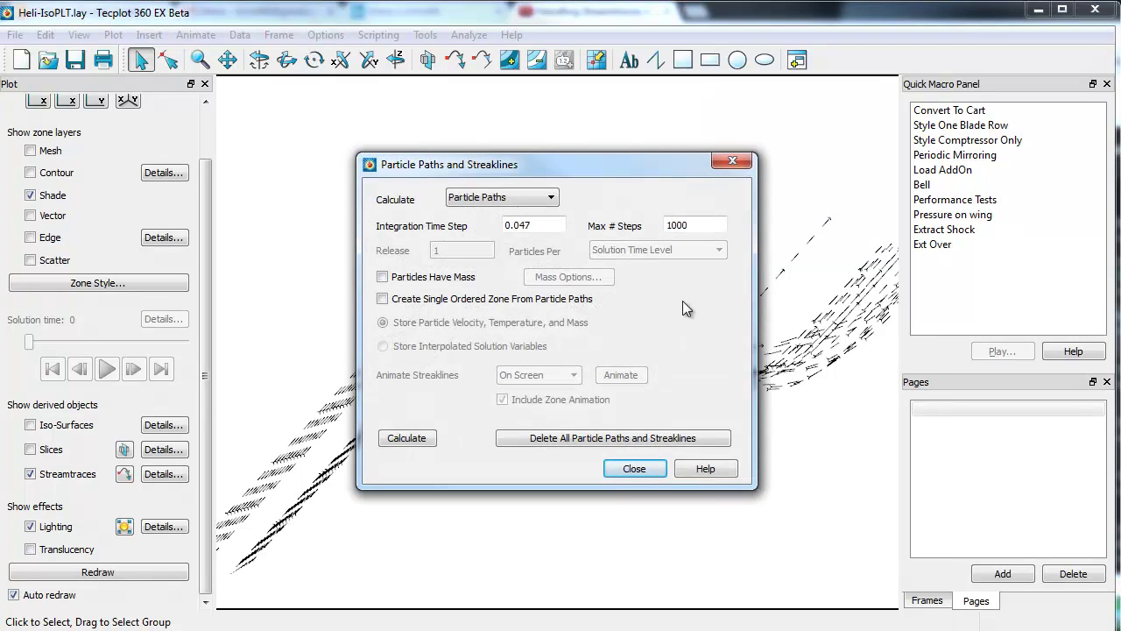
pyautogui.moveTo(546, 159); pyautogui.dragTo(746, 194)
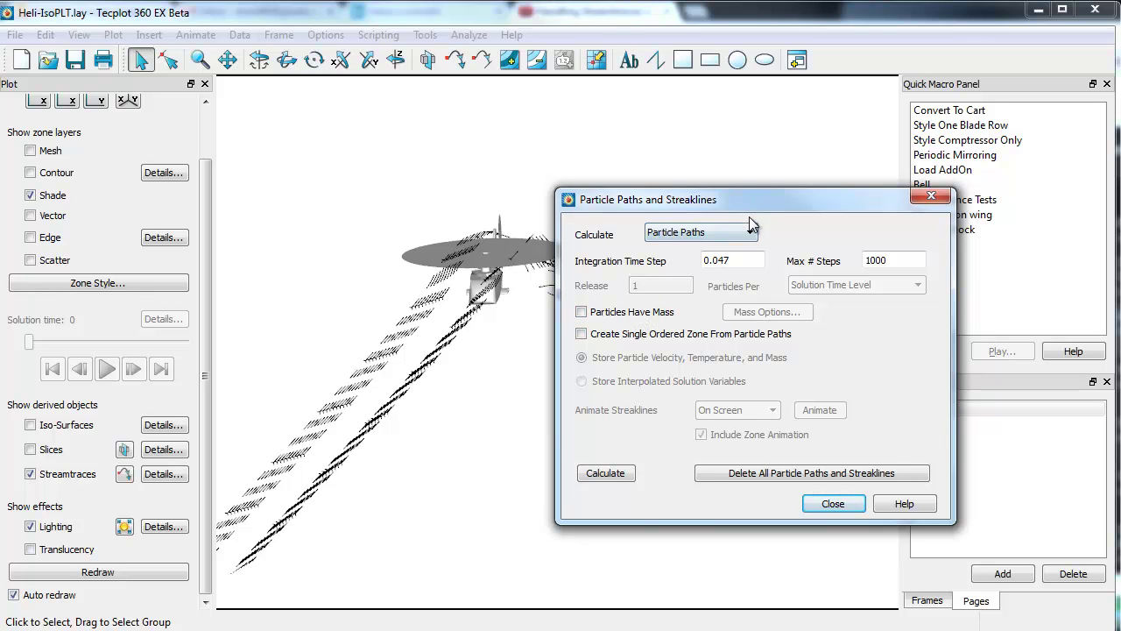
pyautogui.click(592, 311)
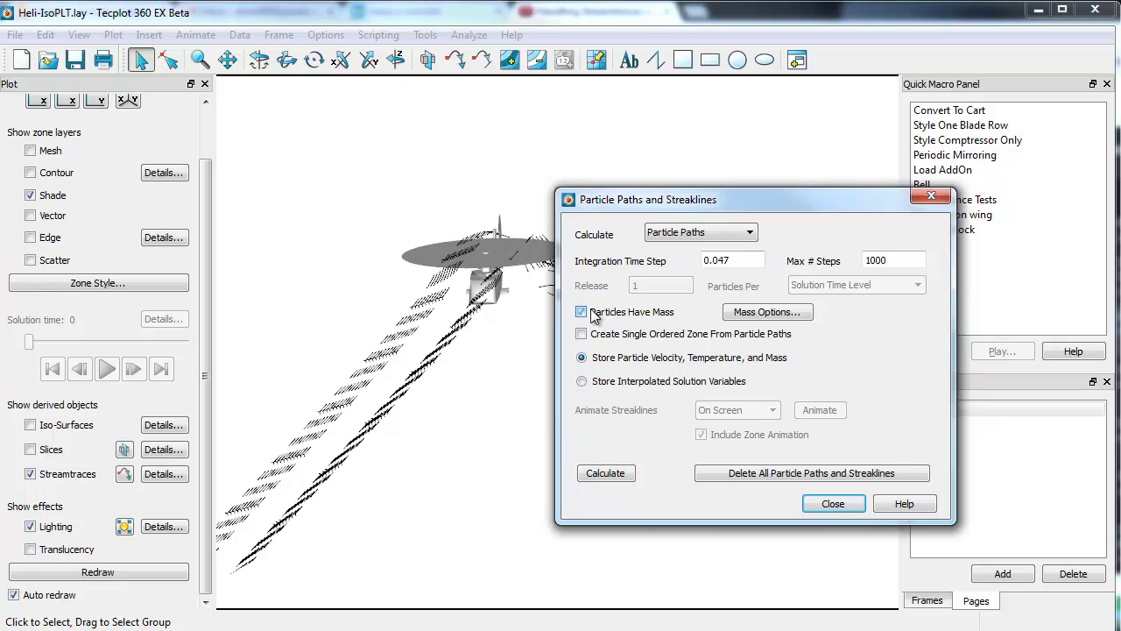
# Step: Set particle mass options: gravity 0.9 along -Z, zero starting velocity, particle temperature calculated
pyautogui.click(735, 314)
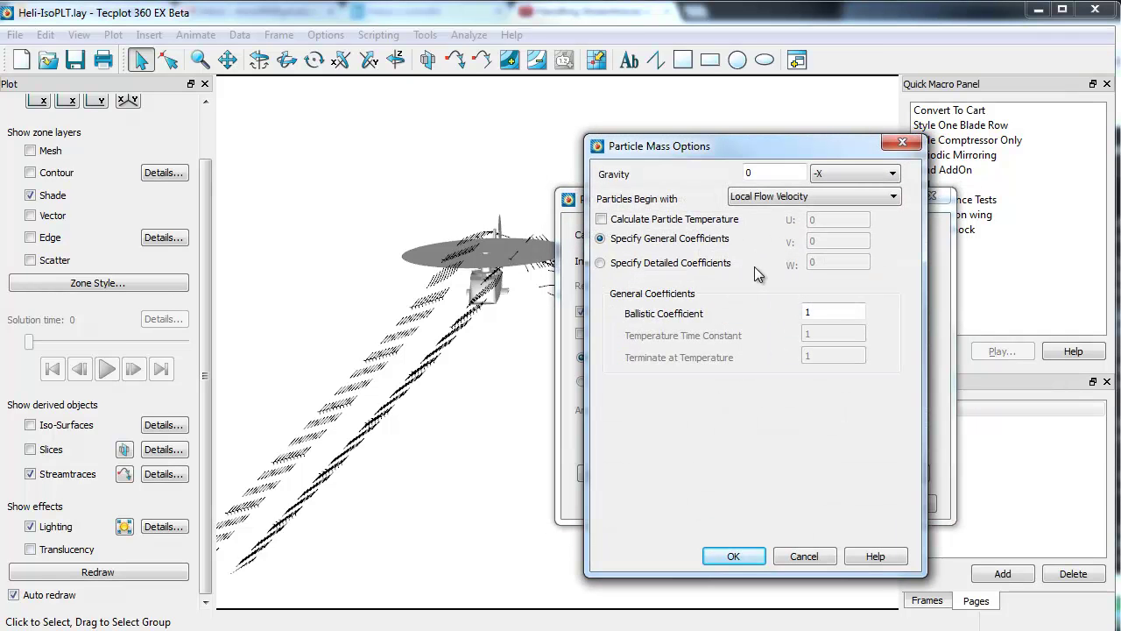
pyautogui.click(821, 312)
pyautogui.click(854, 173)
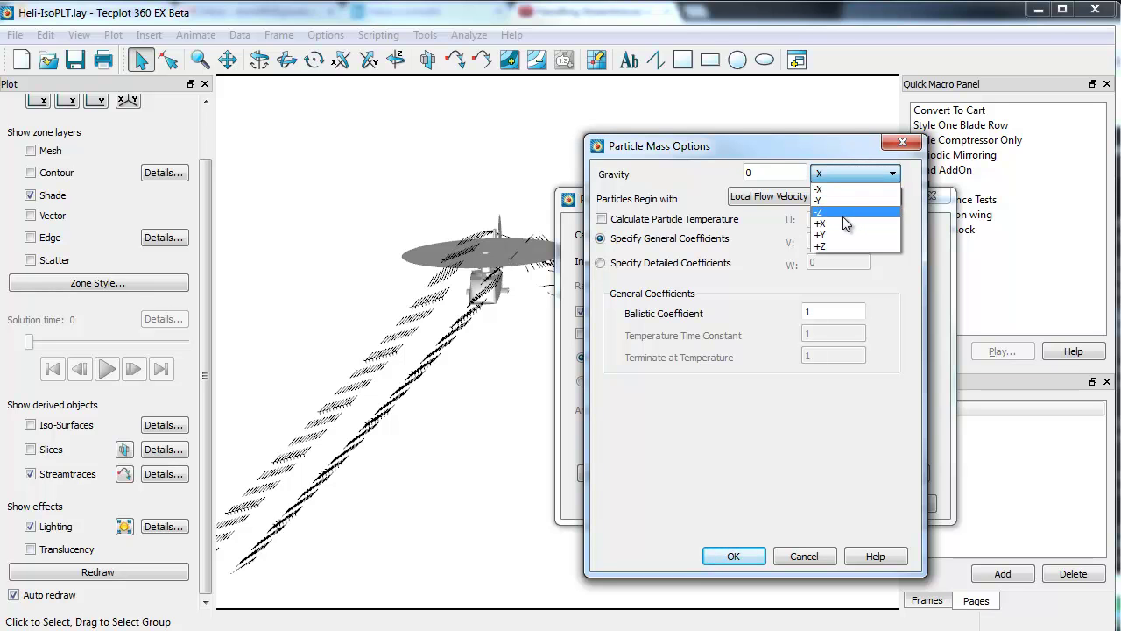
pyautogui.click(843, 212)
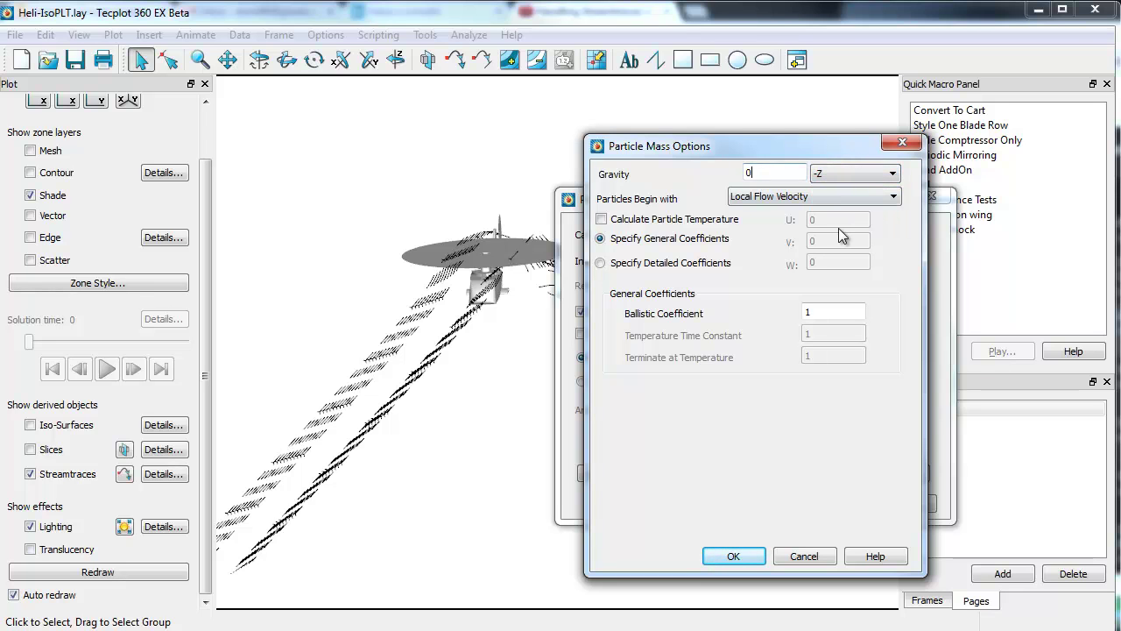
pyautogui.write('.9')
pyautogui.click(811, 201)
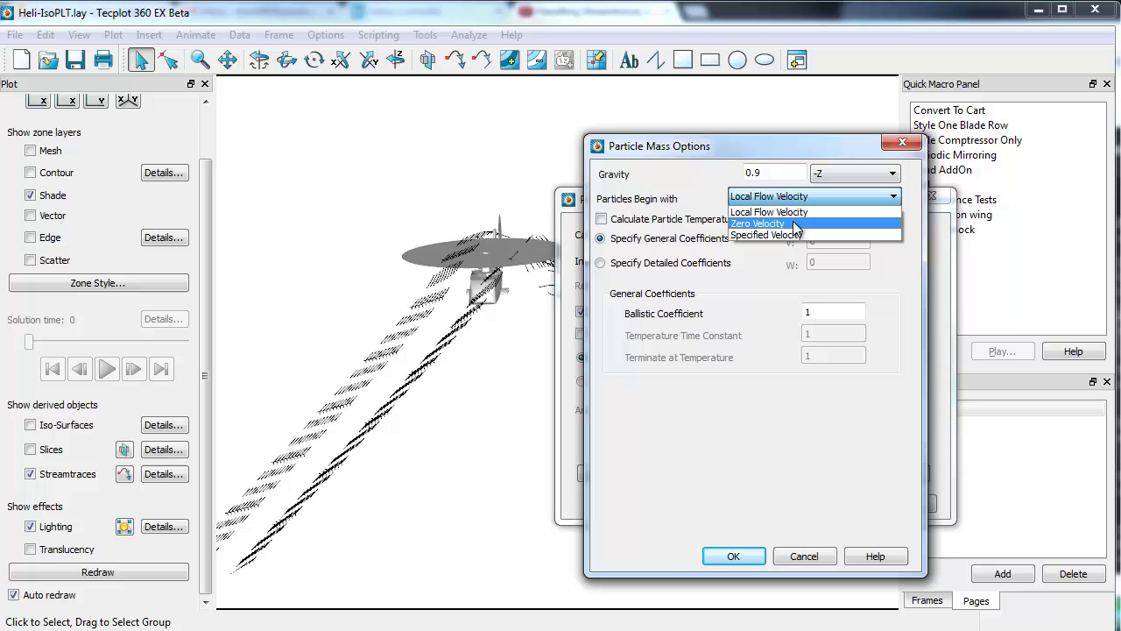
pyautogui.click(790, 223)
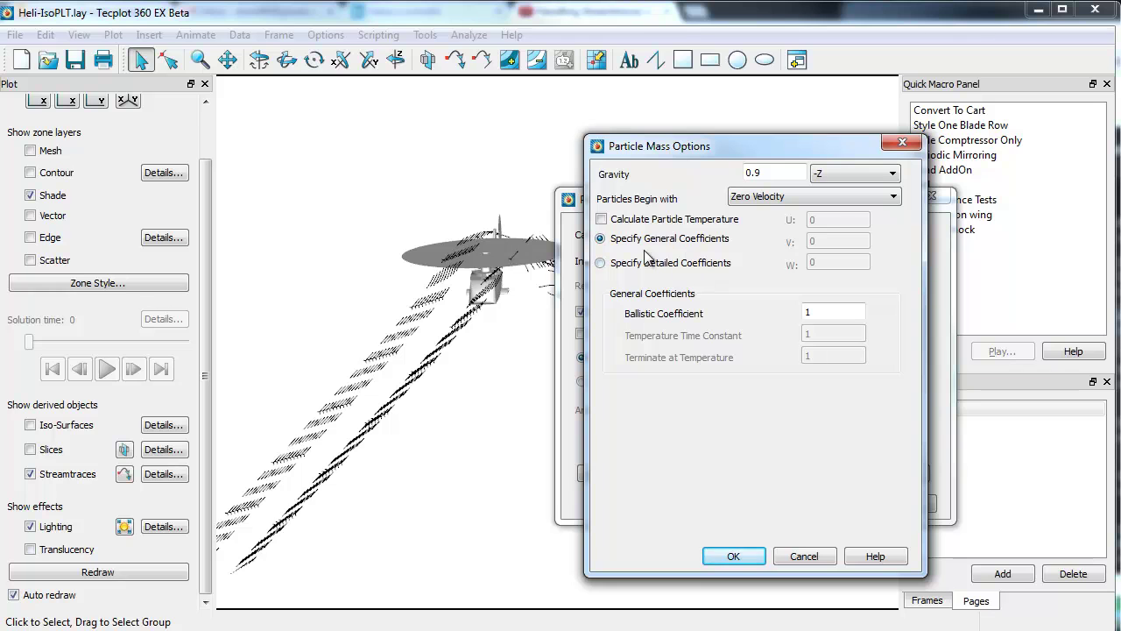
pyautogui.click(685, 223)
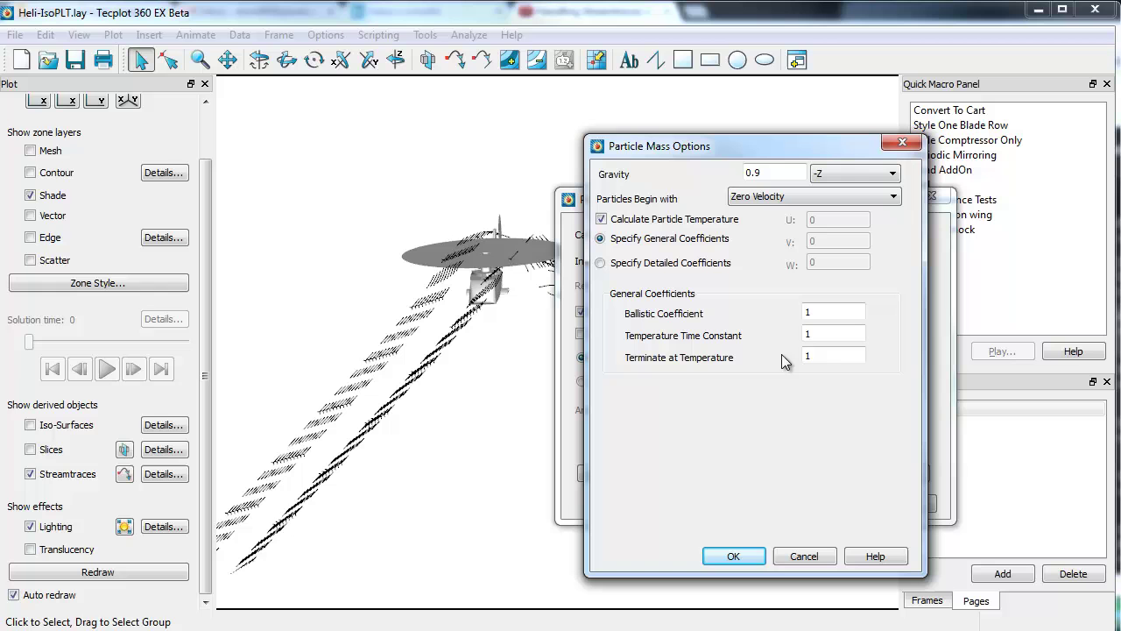
pyautogui.click(734, 556)
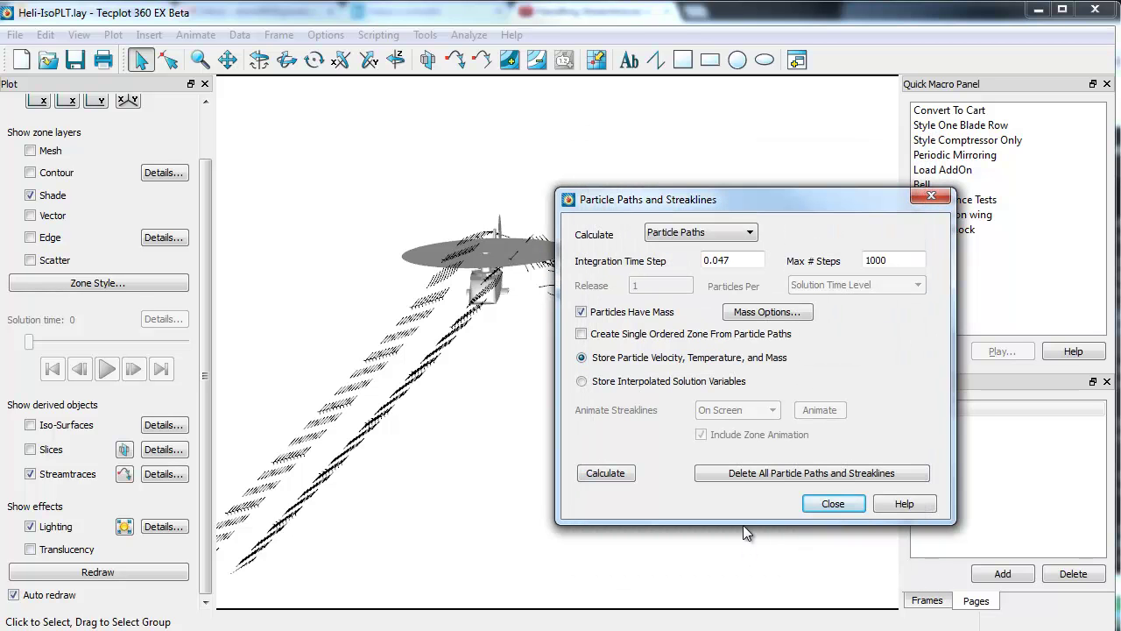
# Step: Calculate the particle paths and display them as scatter symbols
pyautogui.click(625, 474)
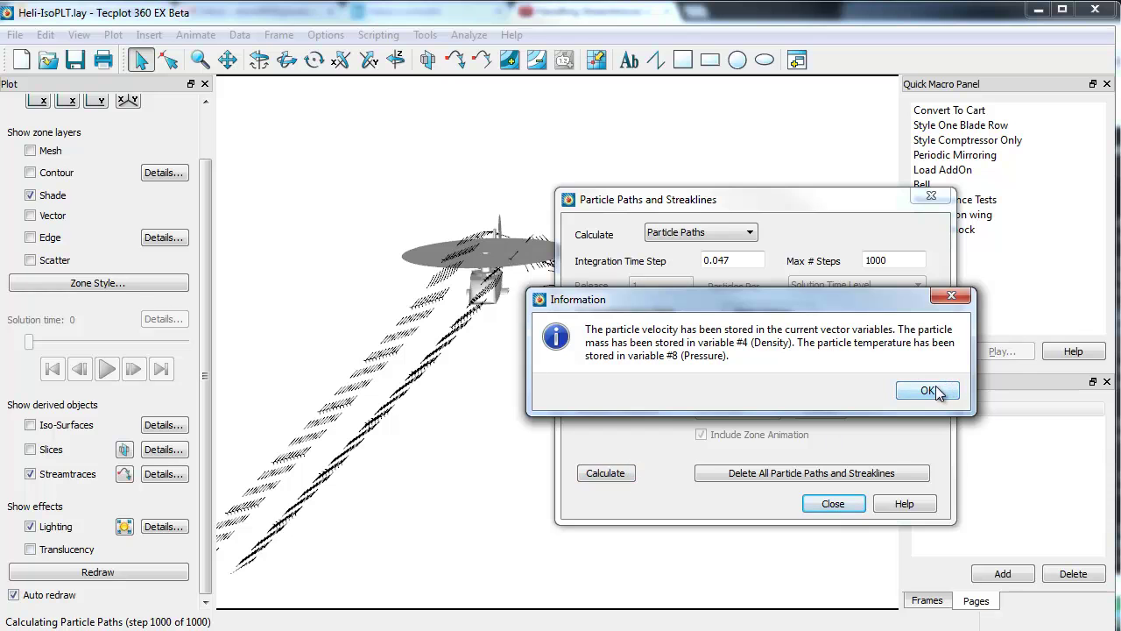
pyautogui.click(935, 391)
pyautogui.click(798, 385)
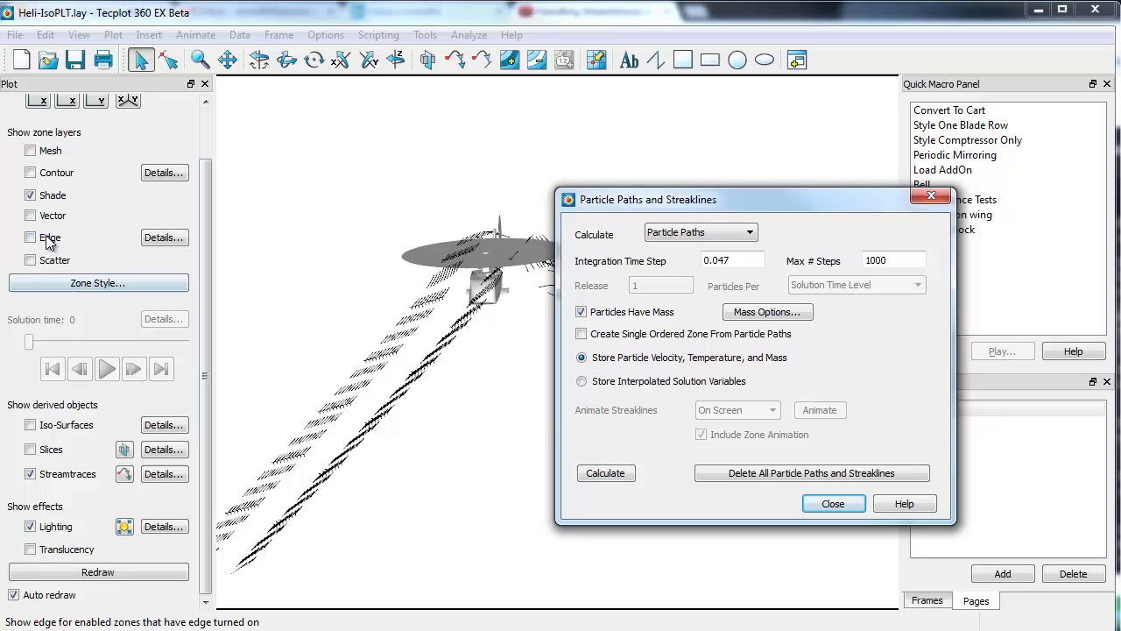
pyautogui.click(30, 260)
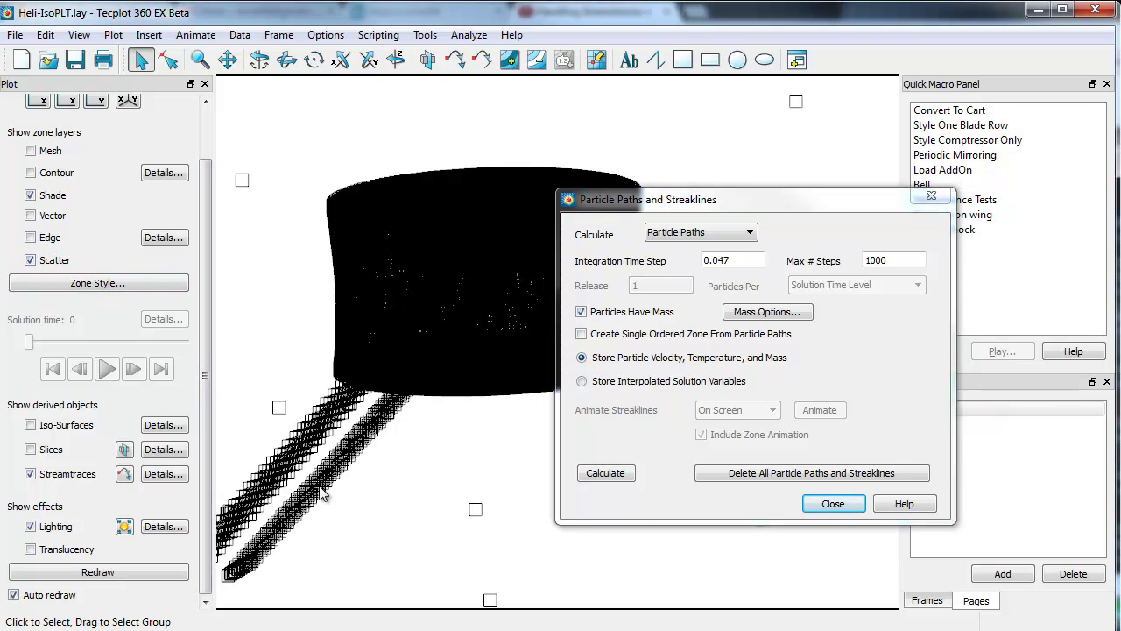
# Step: Hide the farfield, main rotor and rotor body zones to inspect the particle paths
pyautogui.rightClick(380, 282)
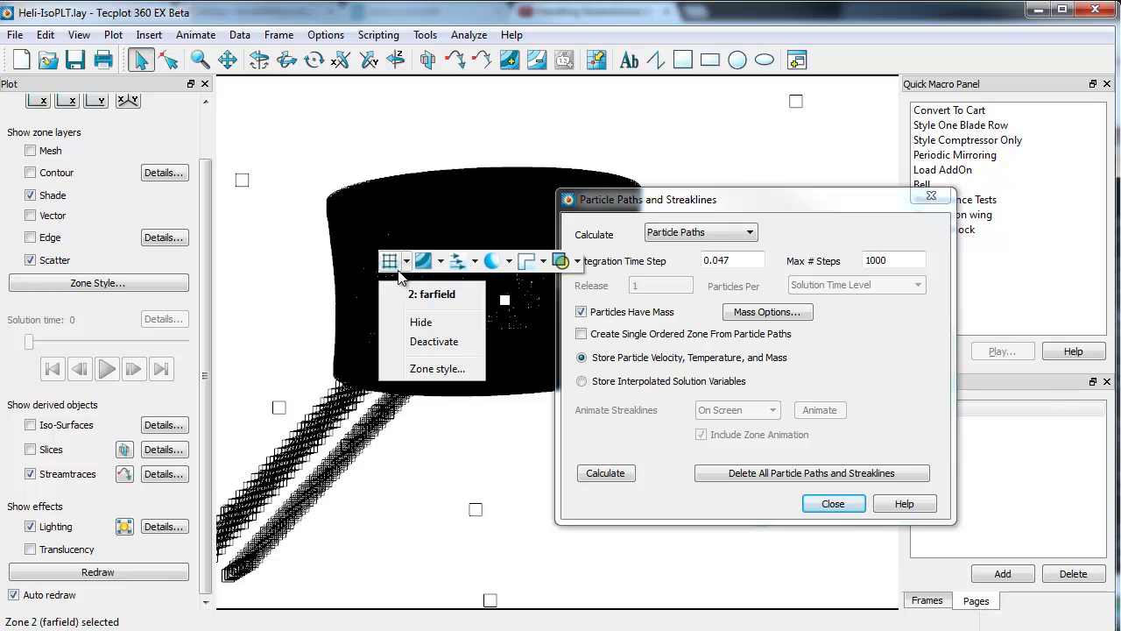
pyautogui.click(424, 321)
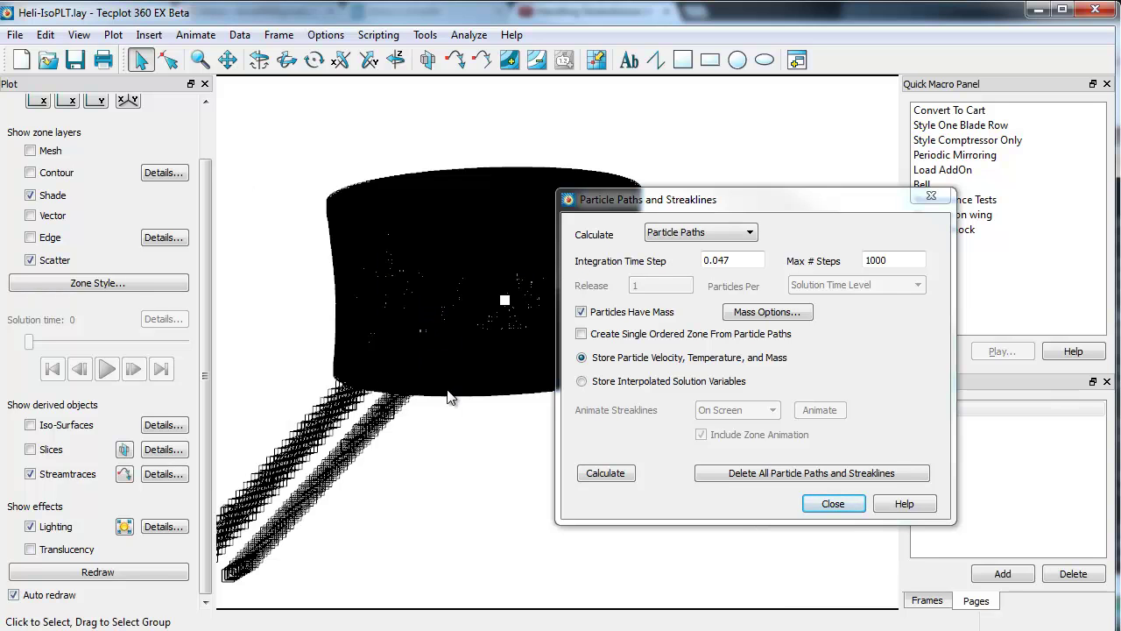
pyautogui.rightClick(415, 259)
pyautogui.click(453, 303)
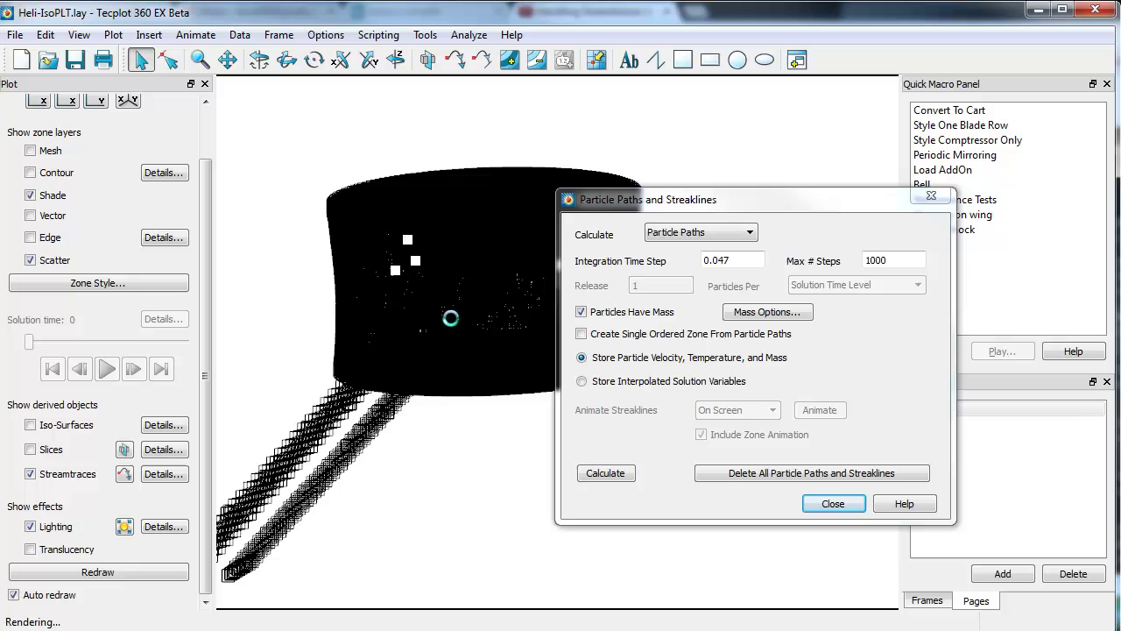
pyautogui.rightClick(381, 298)
pyautogui.click(419, 324)
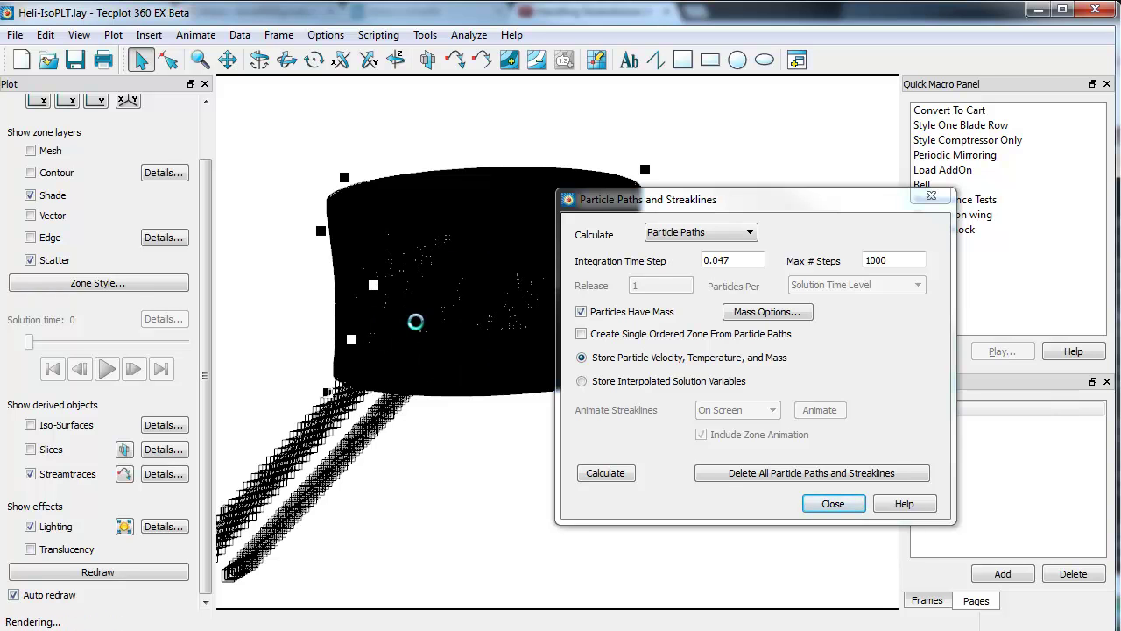
pyautogui.moveTo(446, 367)
pyautogui.mouseDown(button='middle')
pyautogui.moveTo(380, 371)
pyautogui.moveTo(444, 288)
pyautogui.moveTo(442, 382)
pyautogui.moveTo(405, 194)
pyautogui.moveTo(412, 289)
pyautogui.moveTo(383, 390)
pyautogui.moveTo(528, 195)
pyautogui.moveTo(406, 387)
pyautogui.mouseUp(button='middle')
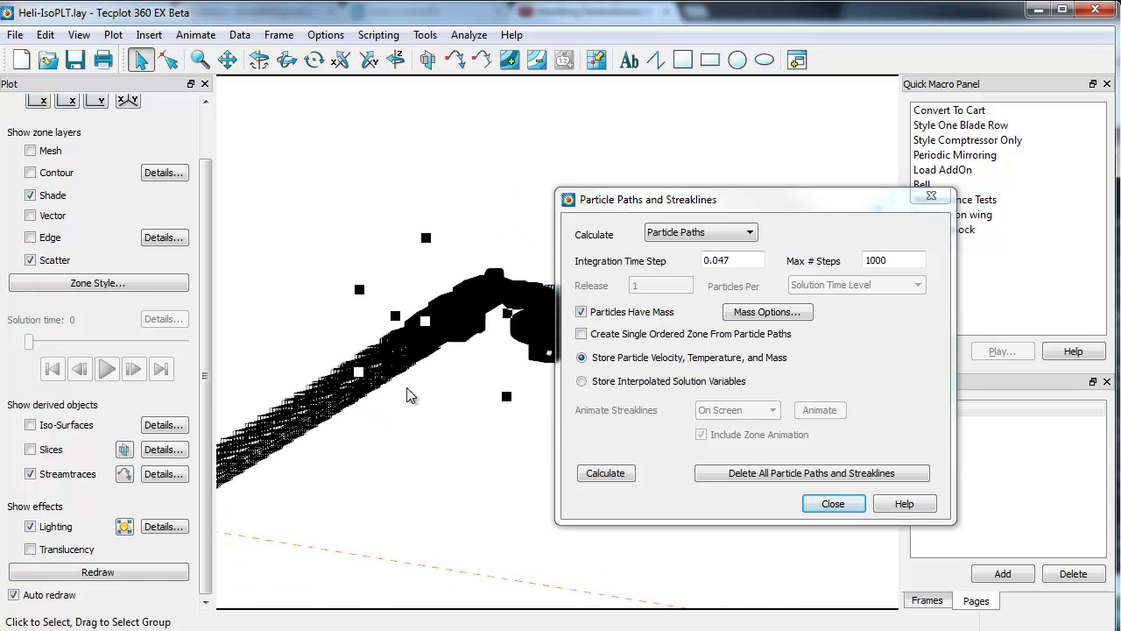
# Step: Switch all zones' scatter symbols from Square to Sphere with a Multi 1 outline colour
pyautogui.doubleClick(336, 386)
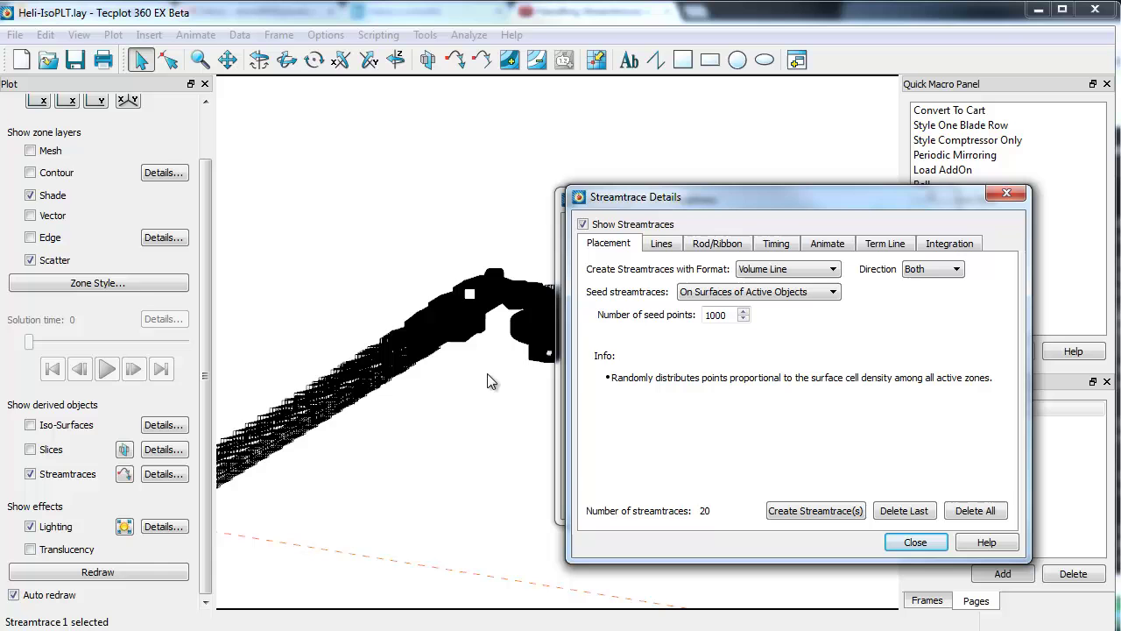
pyautogui.doubleClick(418, 368)
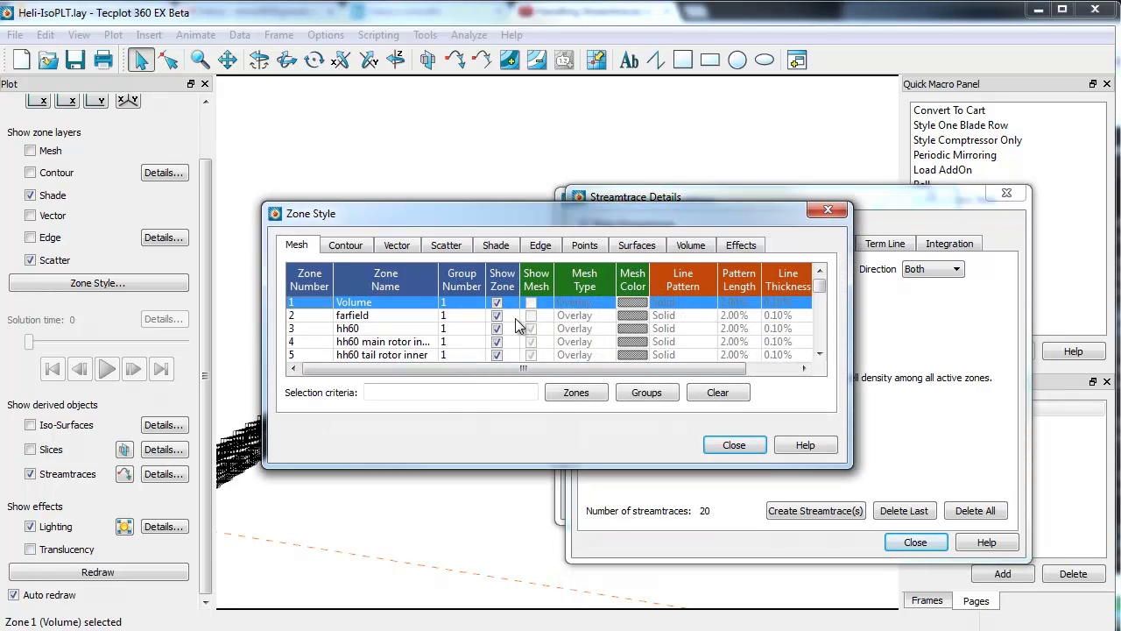
pyautogui.hotkey('ctrl', 'a')
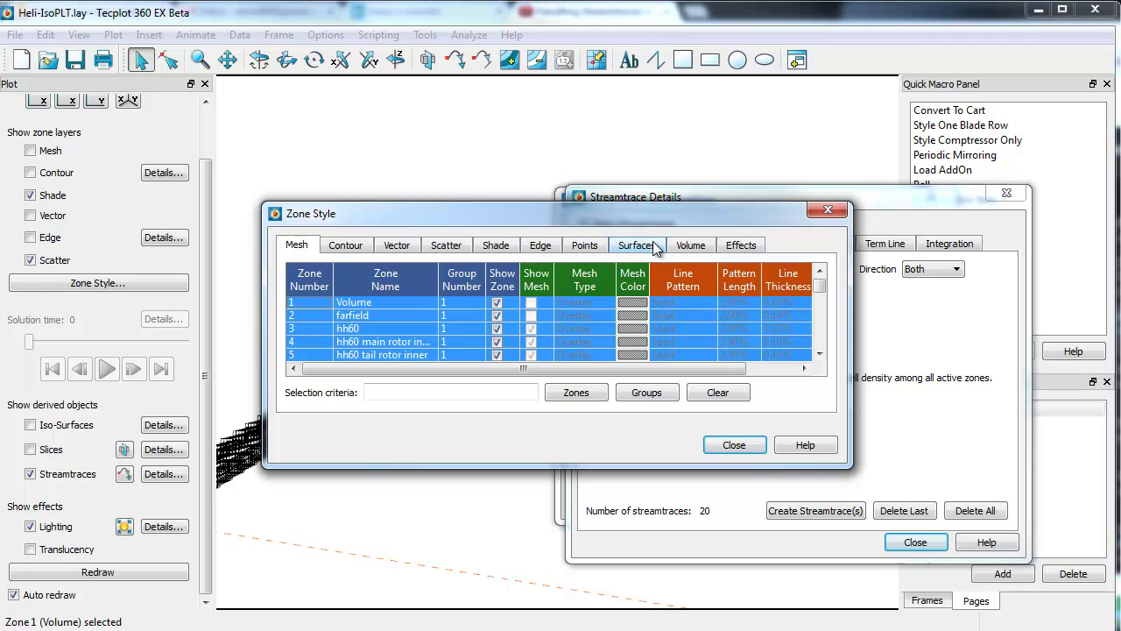
pyautogui.click(462, 251)
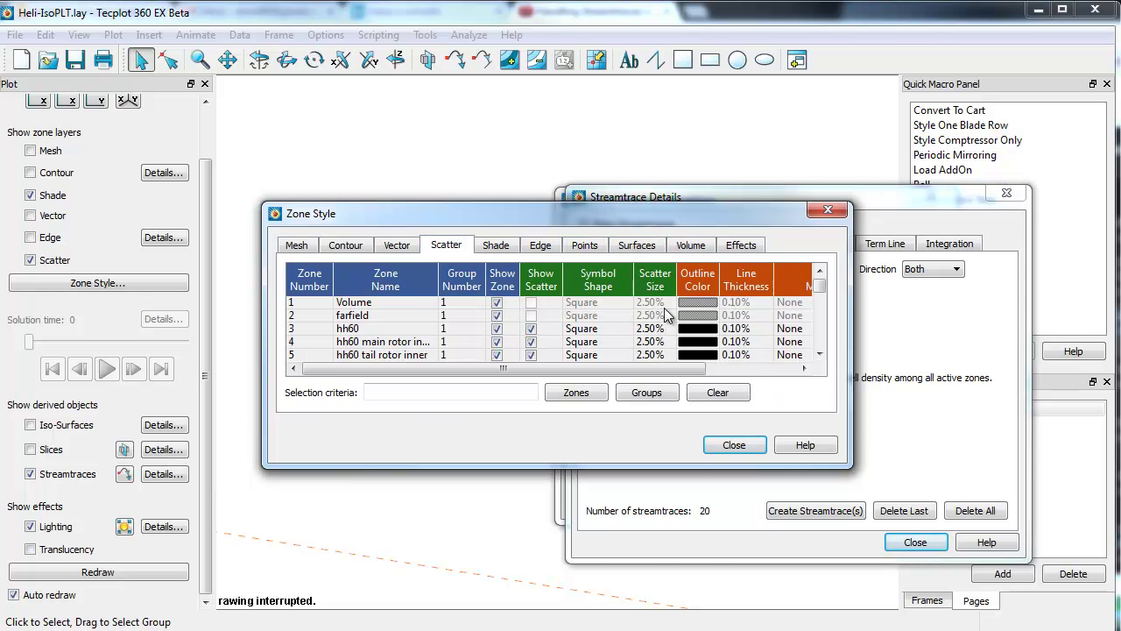
pyautogui.click(596, 336)
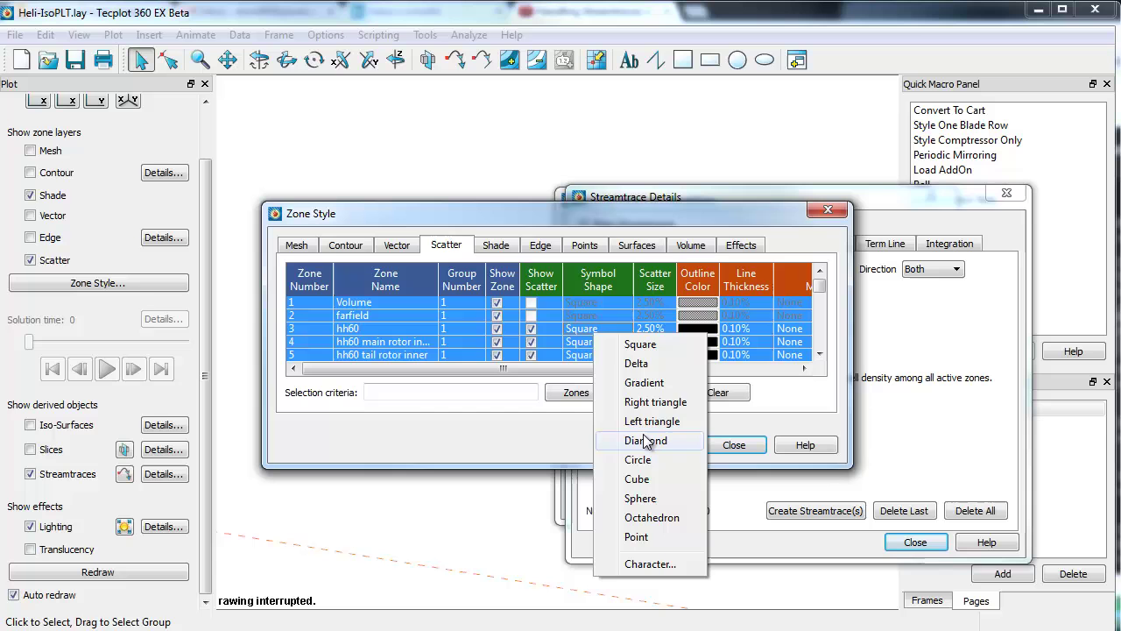
pyautogui.click(644, 498)
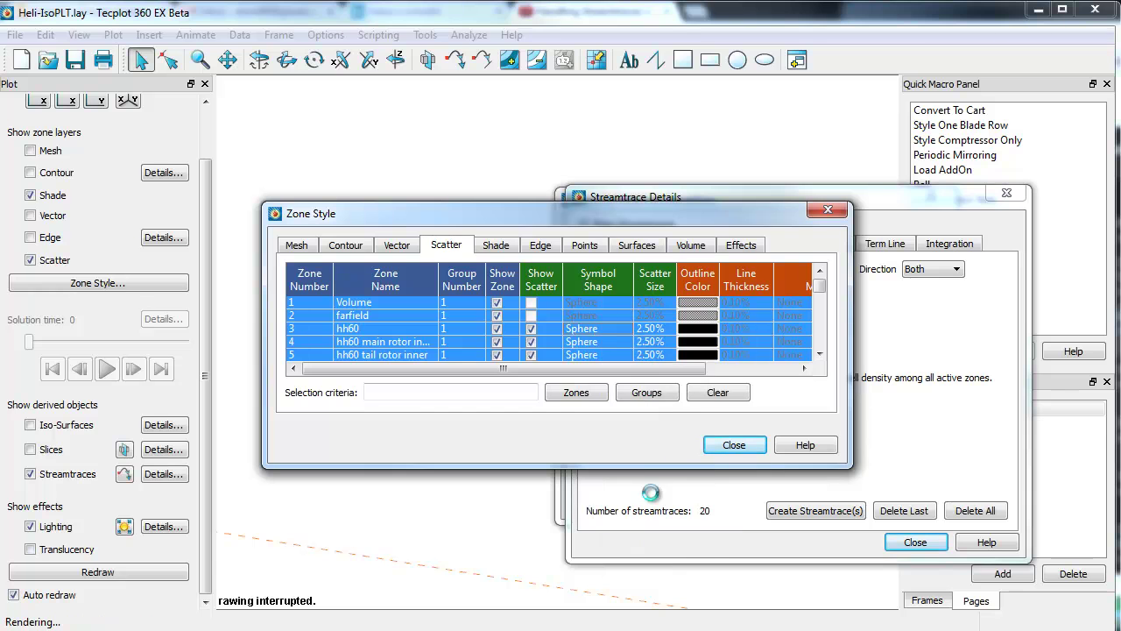
pyautogui.click(701, 341)
pyautogui.click(494, 412)
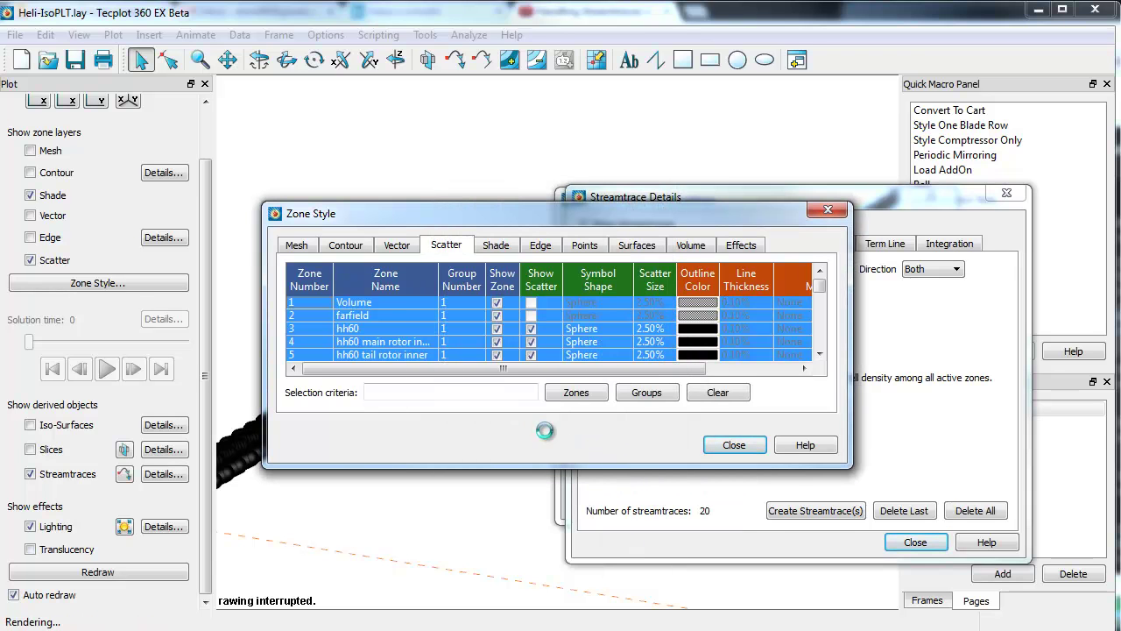